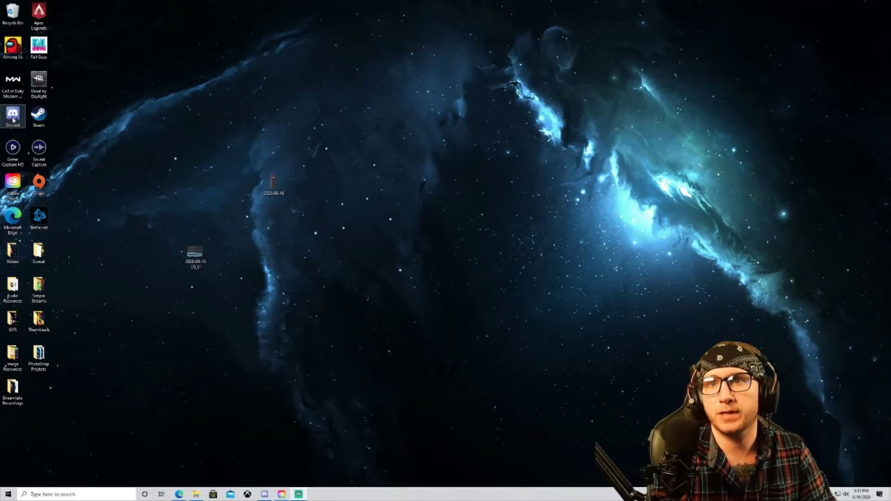
pyautogui.doubleClick(13, 117)
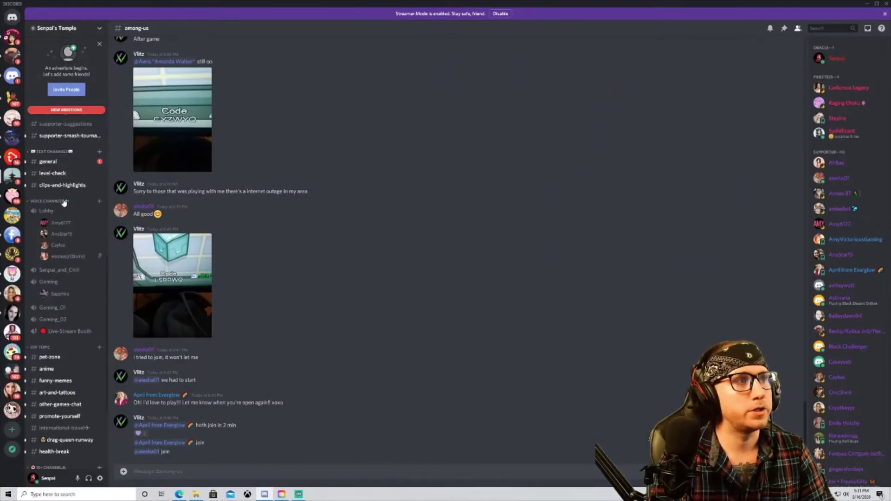
pyautogui.scroll(5, 47, 172)
pyautogui.scroll(3, 56, 188)
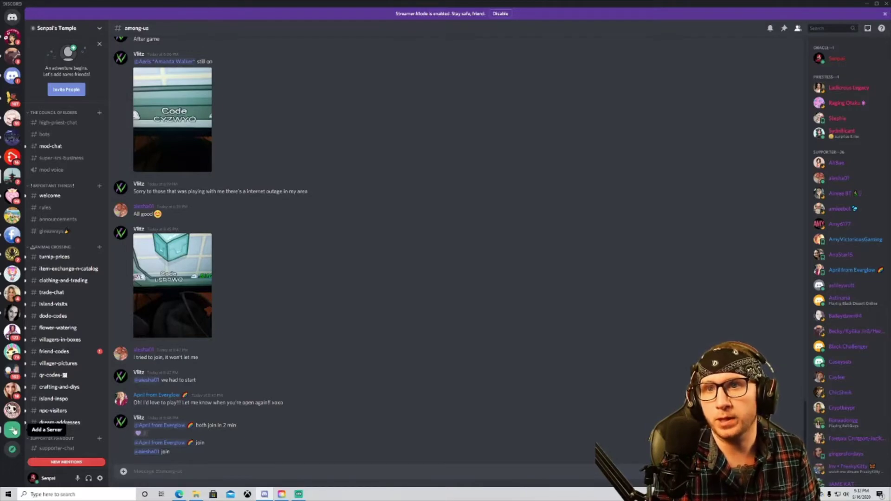
# Step: Choose Add a Server, then Join a Server, to bring up the invite-link window
pyautogui.click(12, 432)
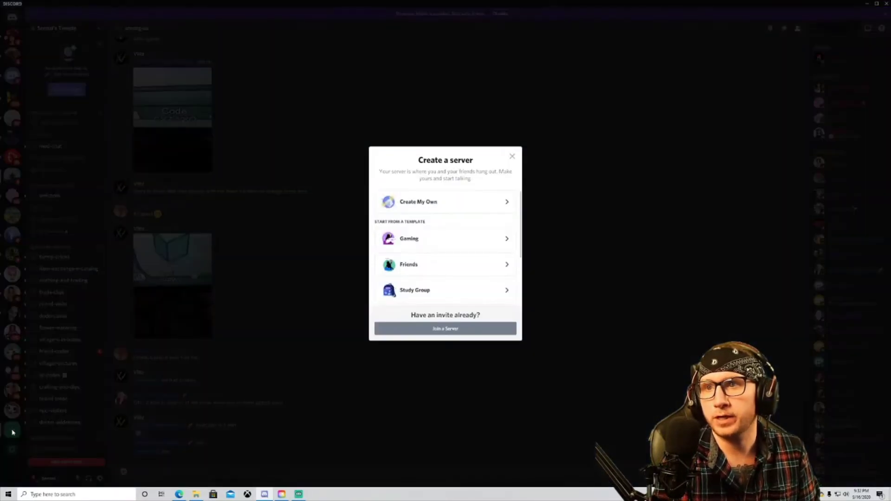
pyautogui.click(447, 329)
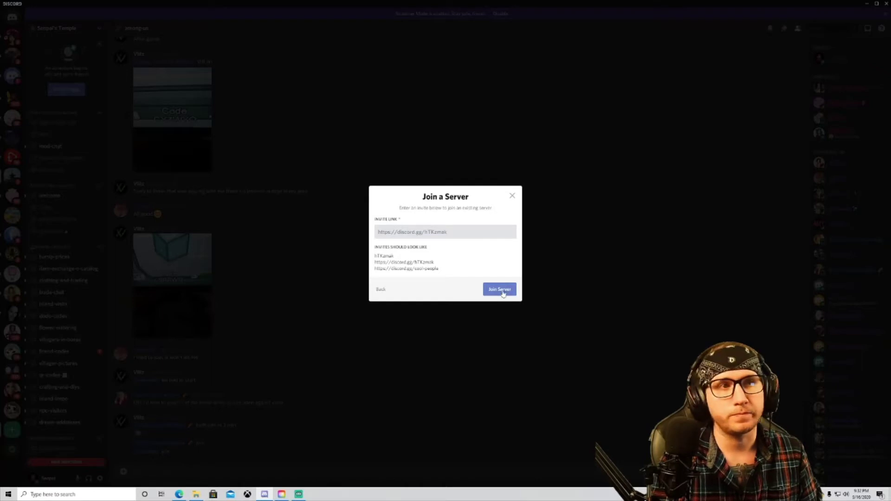
# Step: Close the Join a Server dialog without entering an invite link
pyautogui.click(512, 196)
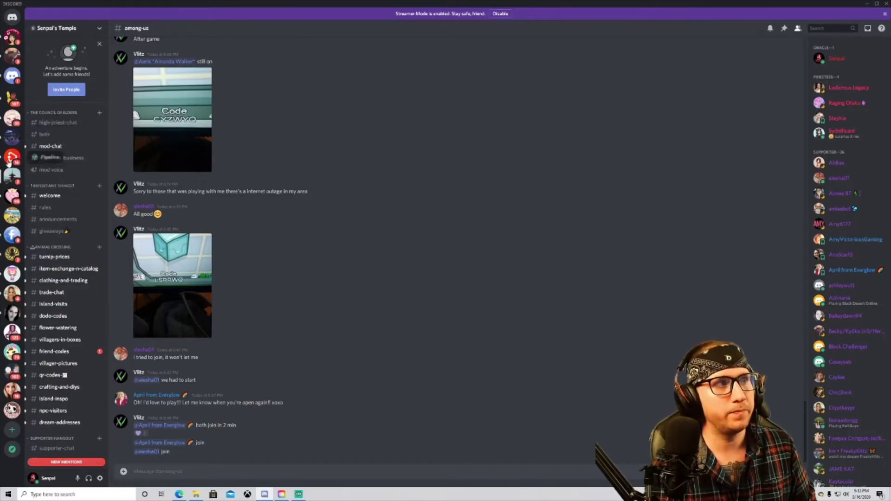
pyautogui.click(12, 197)
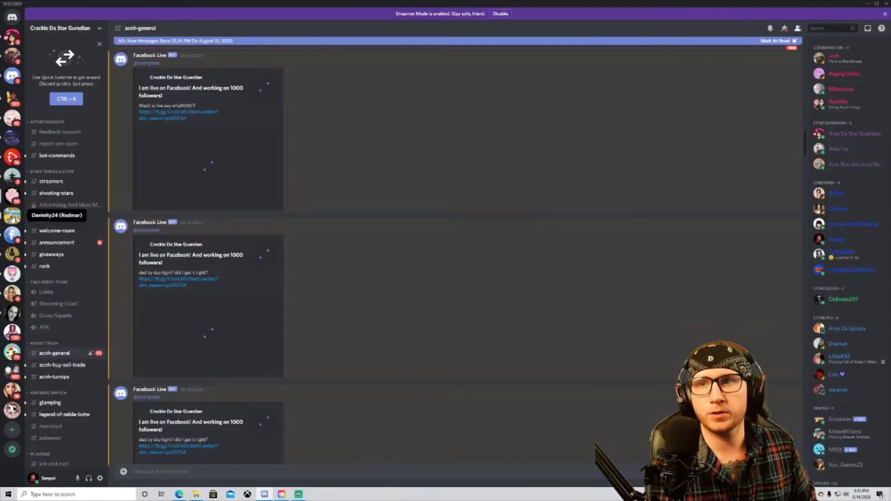
pyautogui.click(12, 217)
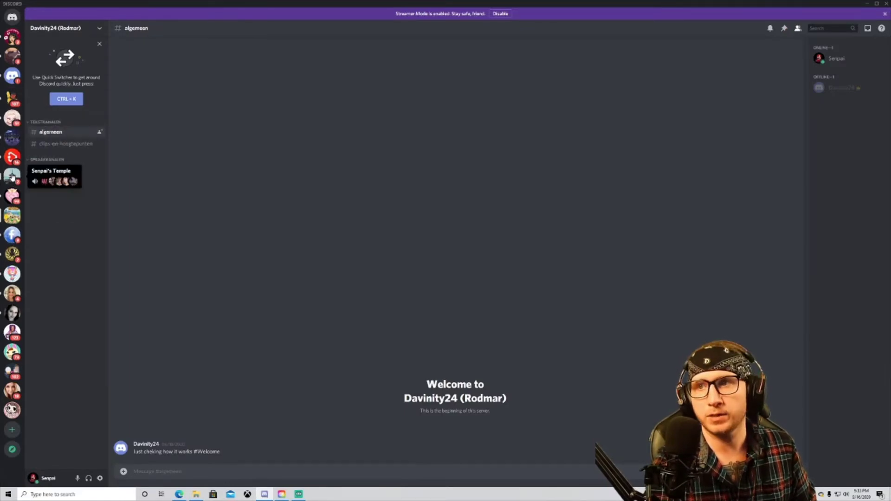
pyautogui.click(13, 177)
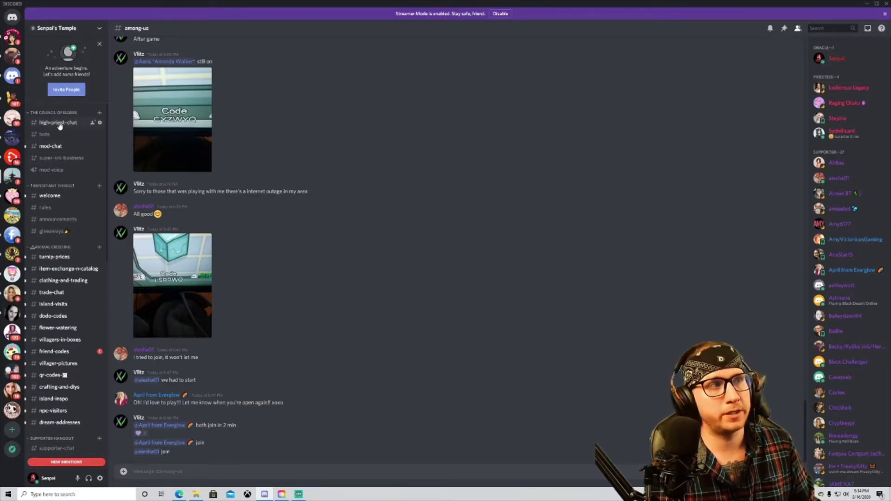
# Step: Look through #rules and #announcements, then open #giveaways with its ended-giveaway announcements
pyautogui.scroll(-3, 70, 119)
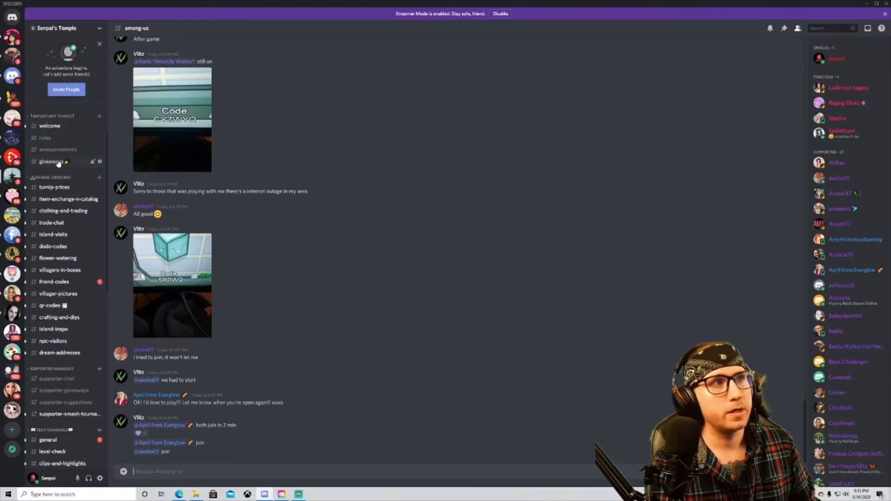
pyautogui.click(46, 139)
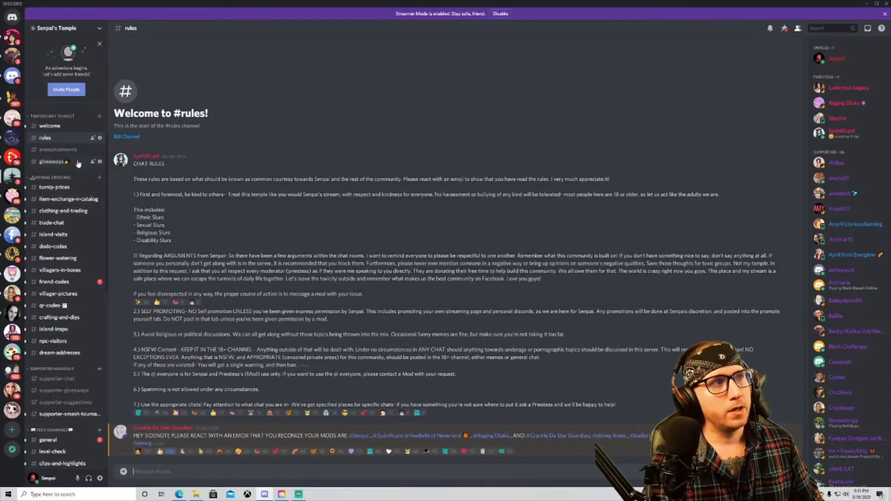
pyautogui.click(58, 149)
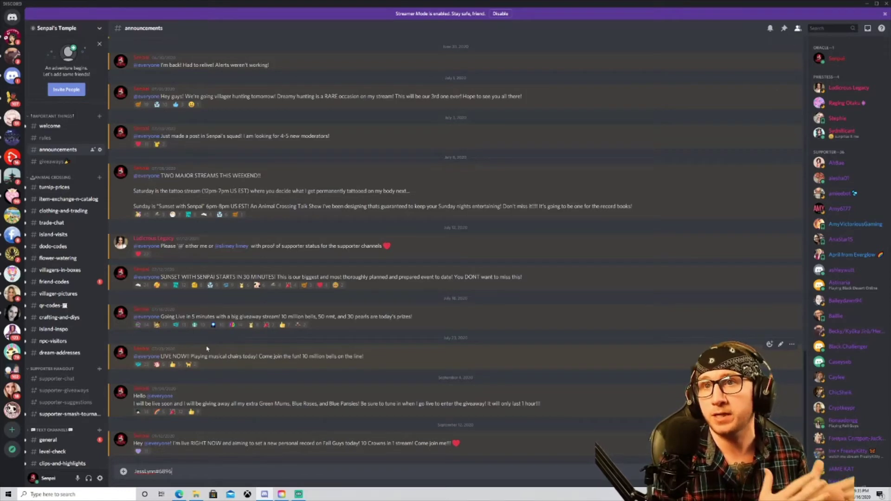
pyautogui.click(52, 162)
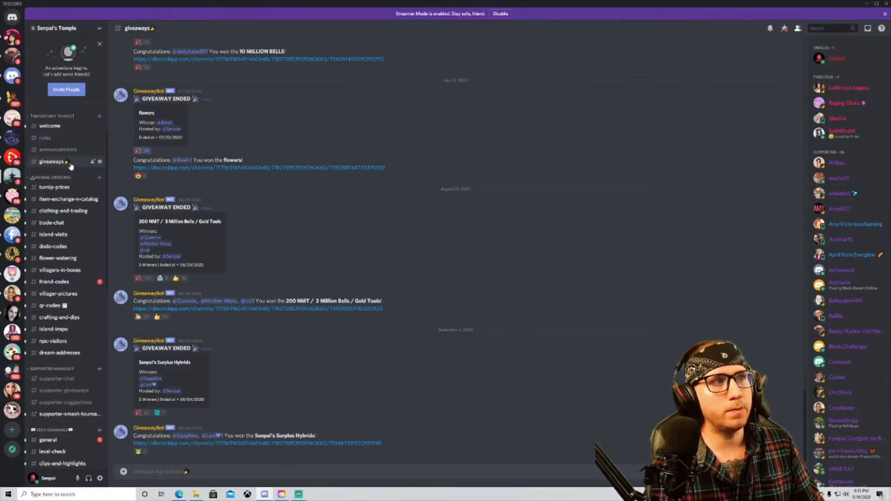
pyautogui.scroll(-1, 85, 162)
pyautogui.scroll(2, 88, 160)
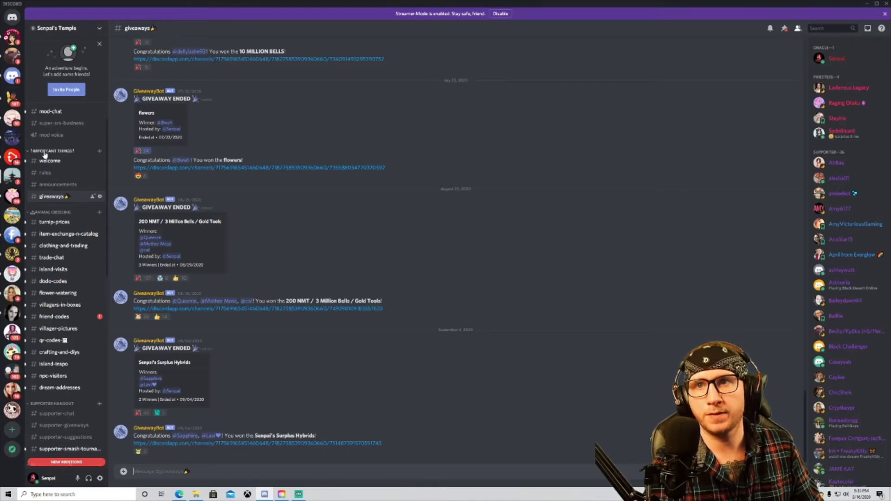
# Step: Scroll down the #giveaways history to the latest Senpai's Surplus Hybrids giveaway result
pyautogui.scroll(-2, 59, 172)
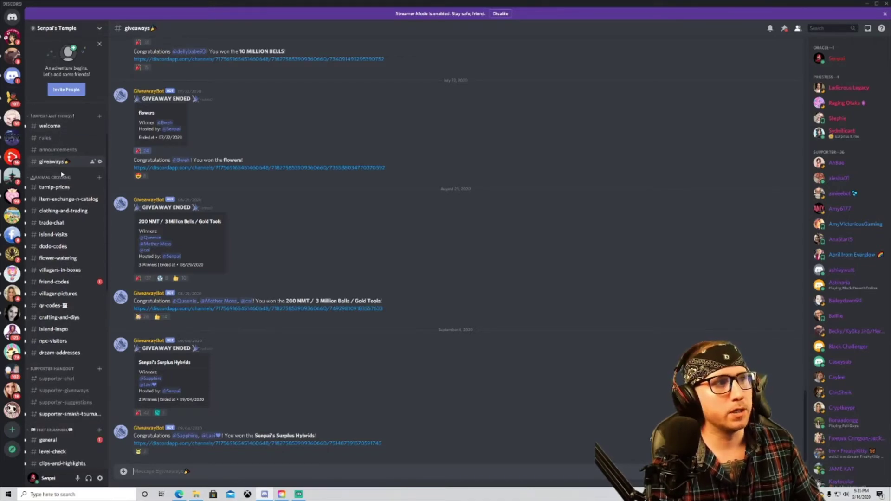
pyautogui.scroll(-2, 62, 174)
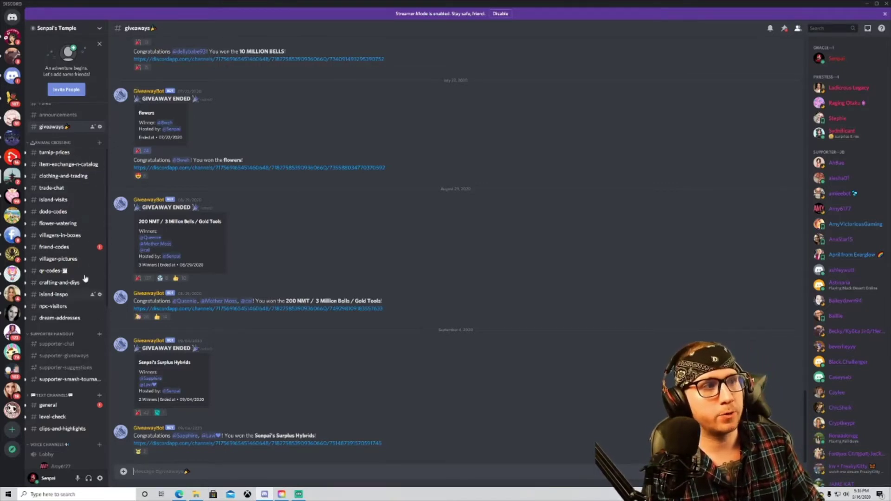
pyautogui.scroll(-5, 71, 199)
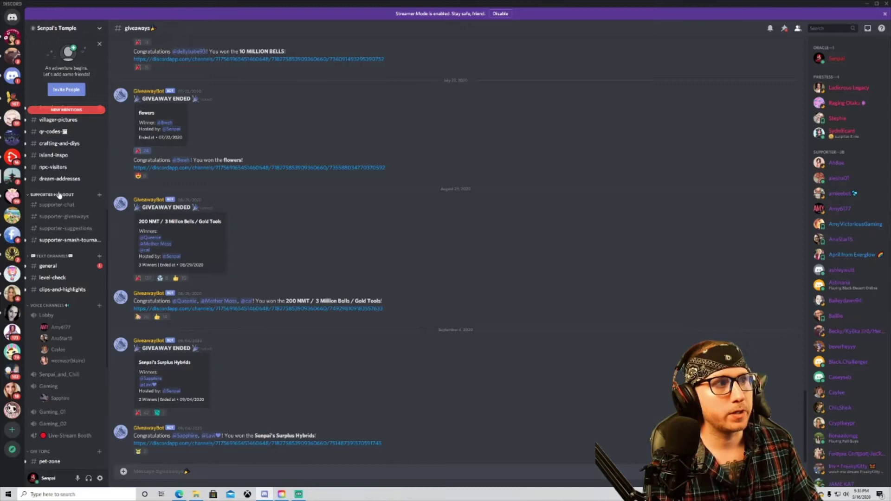
pyautogui.scroll(-1, 53, 195)
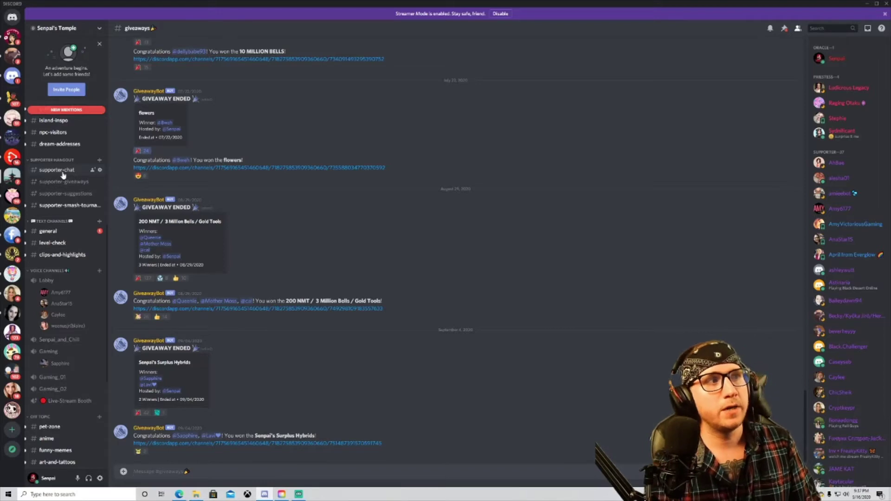
# Step: Glance at #supporter-chat, then open #supporter-giveaways and scroll to the $100 gift card giveaway
pyautogui.click(64, 173)
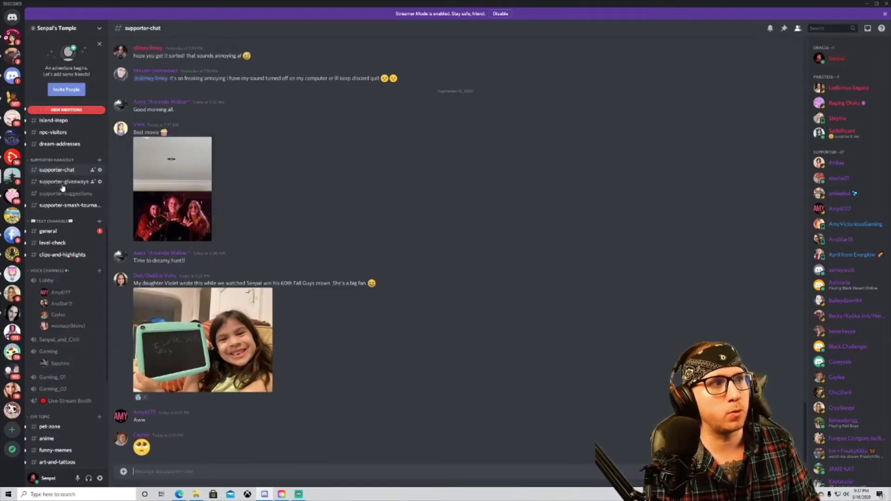
pyautogui.click(63, 184)
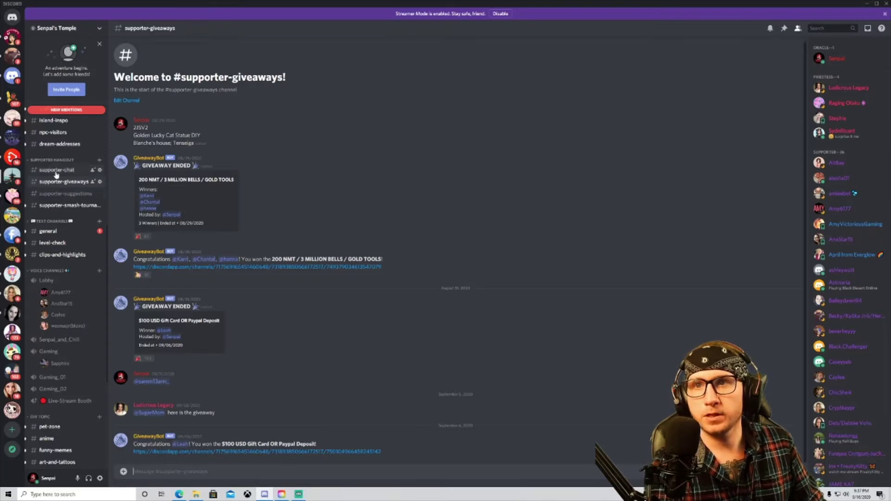
pyautogui.scroll(-2, 87, 194)
pyautogui.scroll(-2, 87, 194)
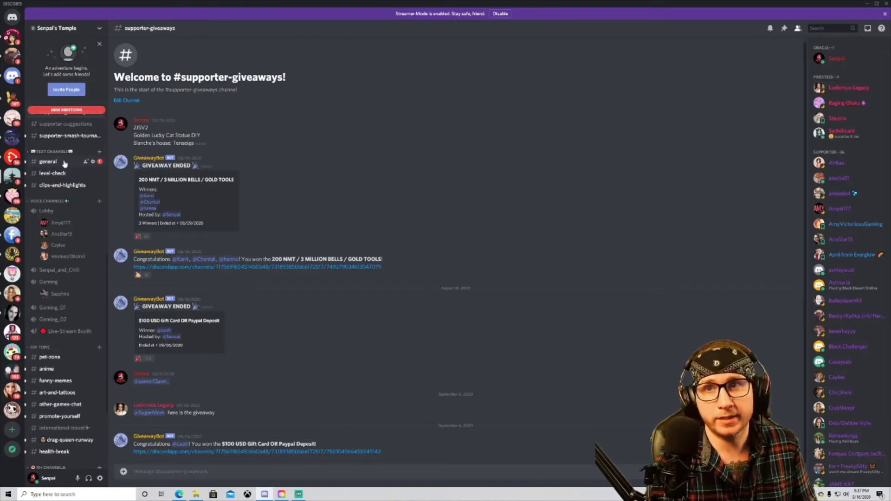
# Step: Open #general and scroll down to the latest messages, ending with the Among Us reminder
pyautogui.click(64, 164)
pyautogui.scroll(-7, 278, 348)
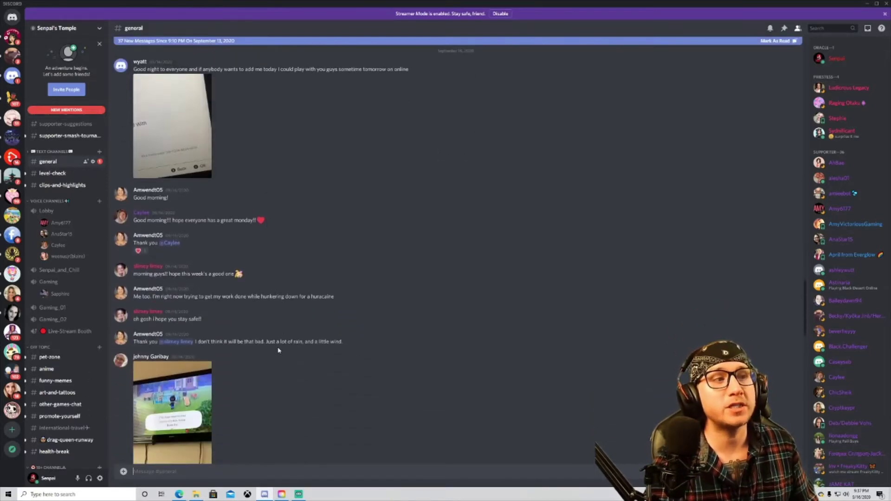
pyautogui.scroll(-10, 277, 348)
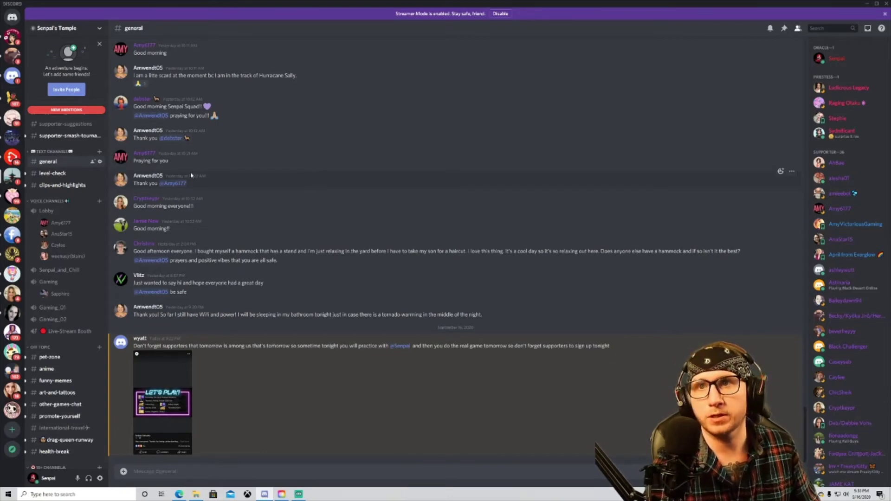
# Step: Open #clips-and-highlights and scroll the sidebar up and down over the channel categories
pyautogui.click(73, 186)
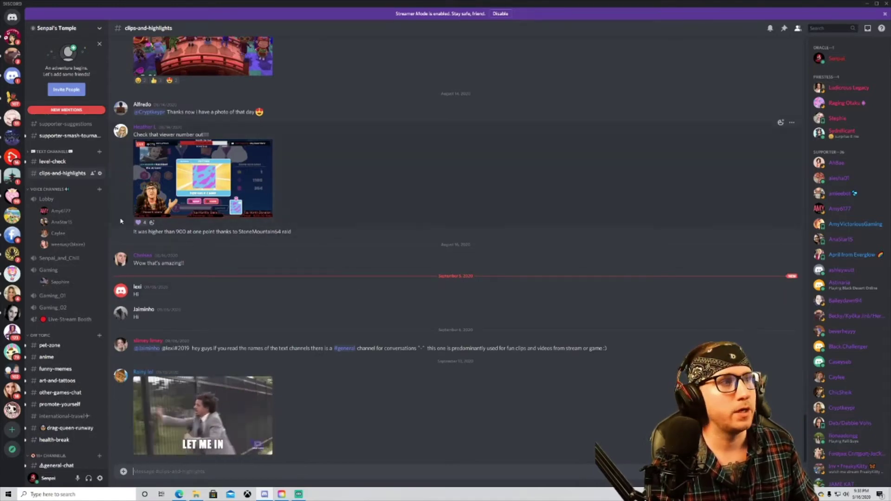
pyautogui.scroll(1, 76, 190)
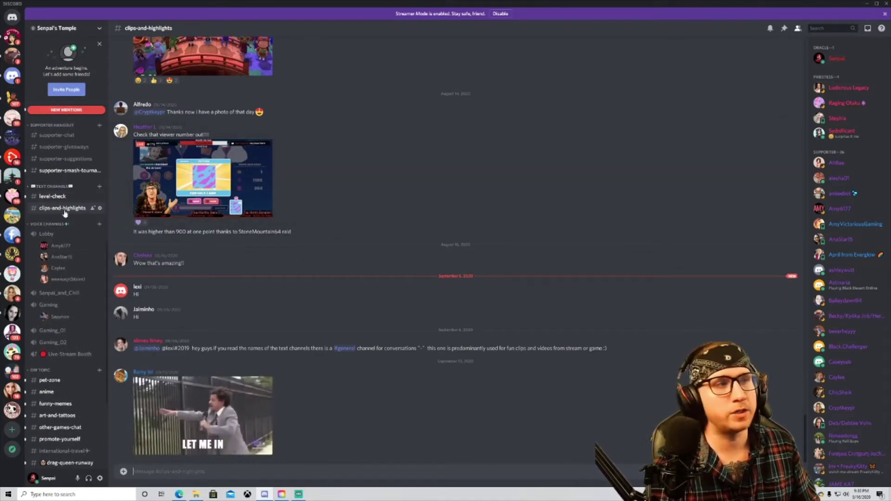
pyautogui.scroll(-1, 69, 209)
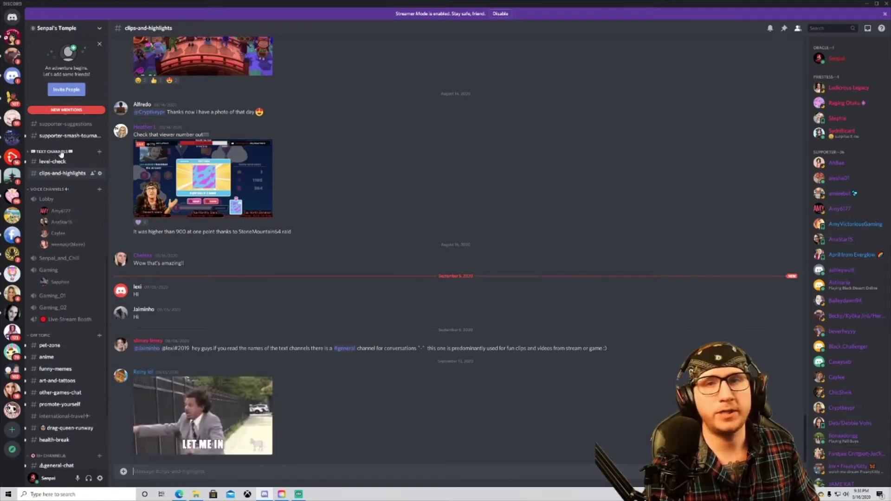
pyautogui.scroll(-2, 65, 155)
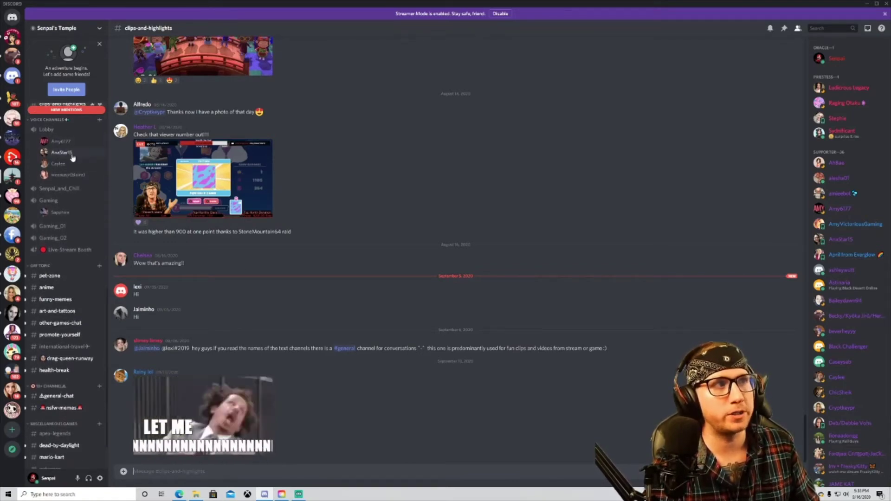
pyautogui.scroll(1, 69, 171)
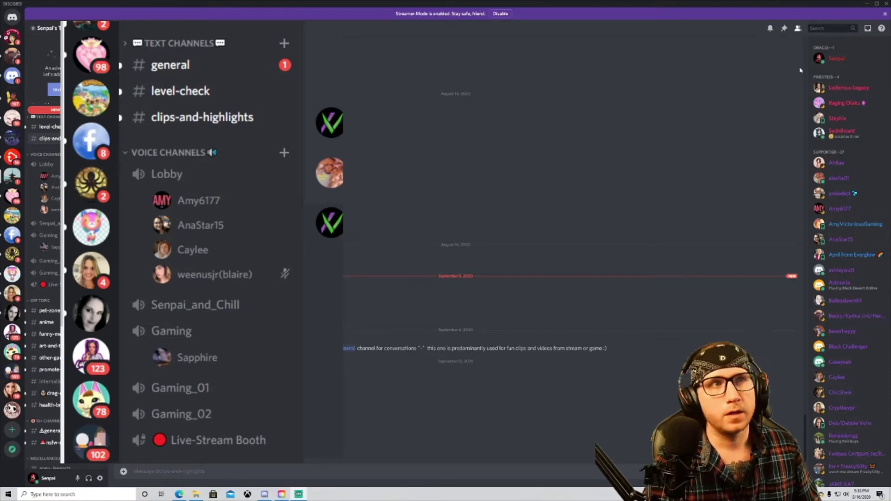
# Step: Minimize the Discord window to reveal the Windows desktop
pyautogui.click(866, 3)
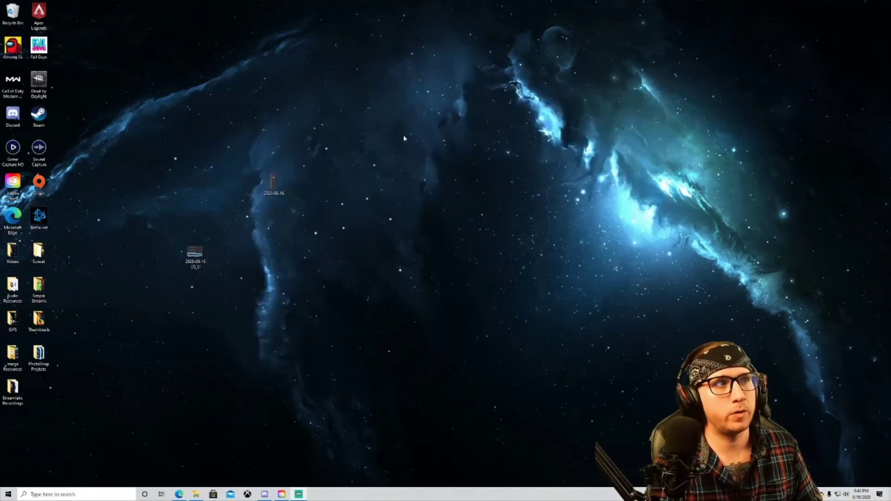
# Step: Bring Discord back up from the desktop shortcut and scroll down in Senpai's Temple
pyautogui.doubleClick(12, 114)
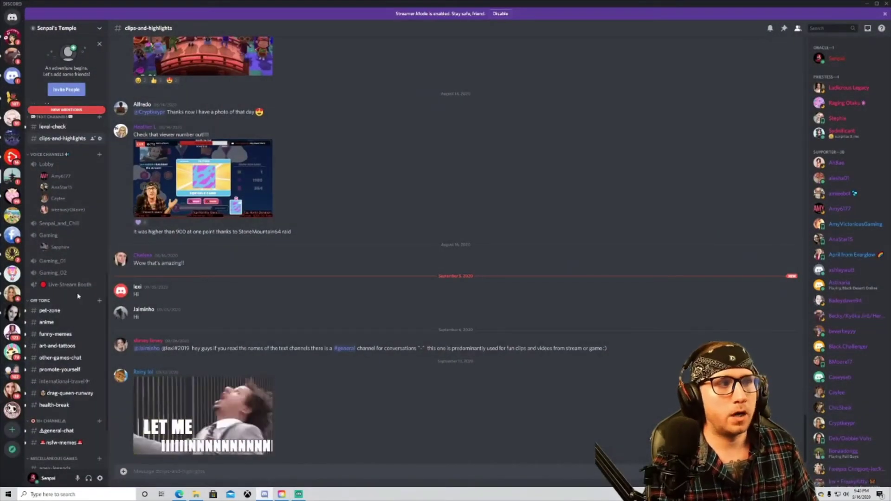
pyautogui.scroll(-1, 82, 275)
pyautogui.scroll(-2, 82, 275)
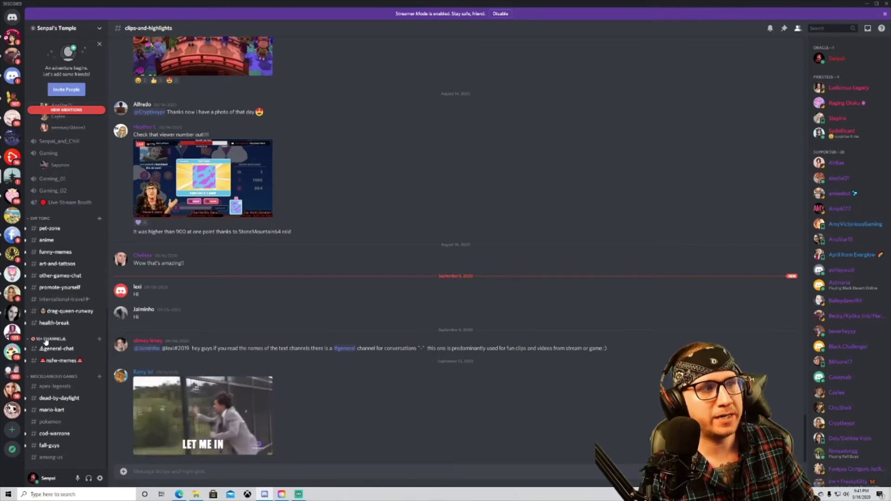
pyautogui.scroll(5, 67, 379)
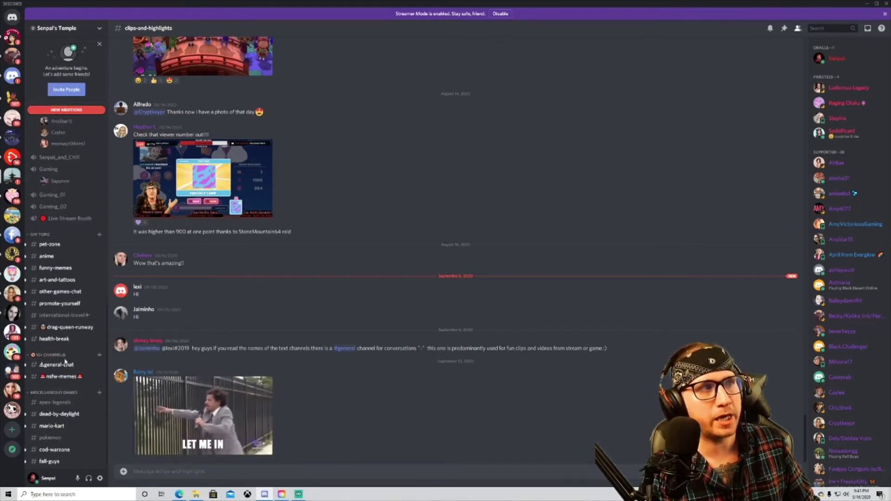
pyautogui.scroll(5, 44, 211)
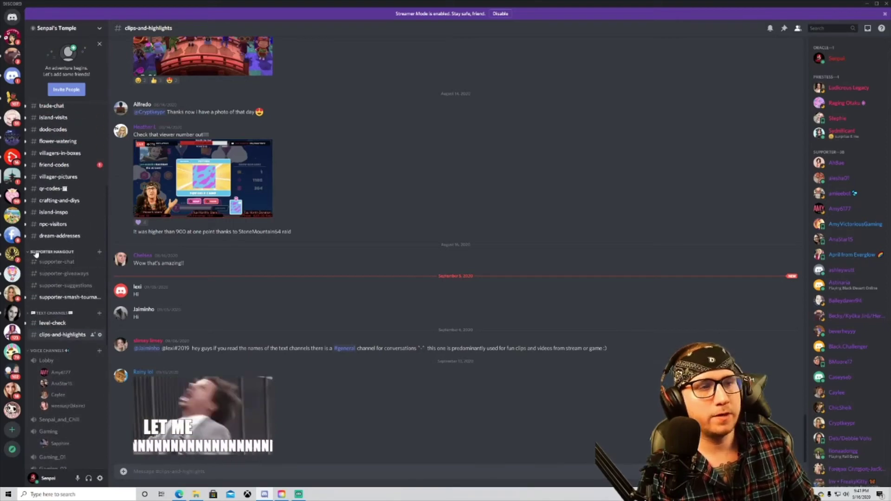
pyautogui.scroll(5, 44, 262)
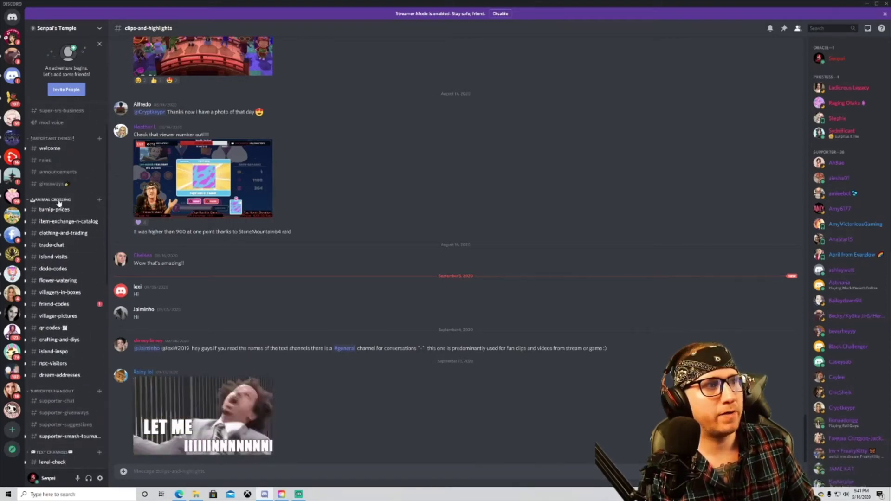
pyautogui.scroll(2, 54, 204)
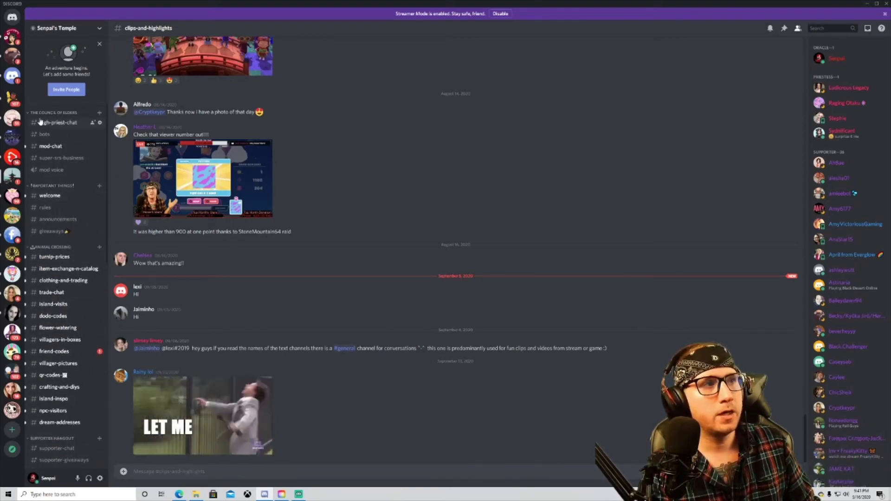
pyautogui.scroll(-2, 74, 243)
pyautogui.scroll(-5, 74, 243)
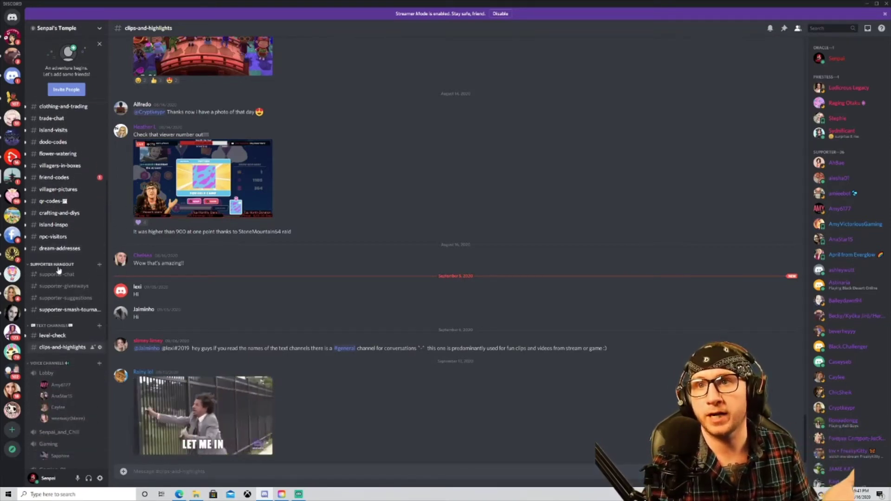
pyautogui.scroll(-2, 56, 251)
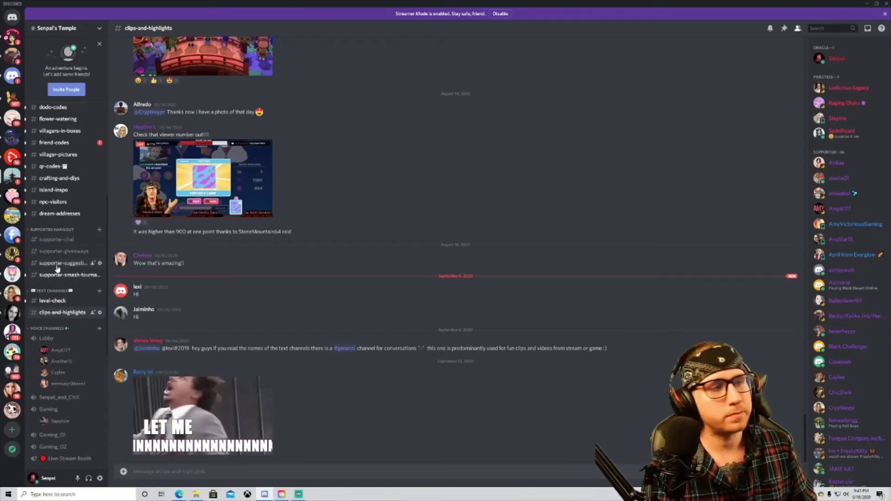
pyautogui.scroll(-5, 57, 274)
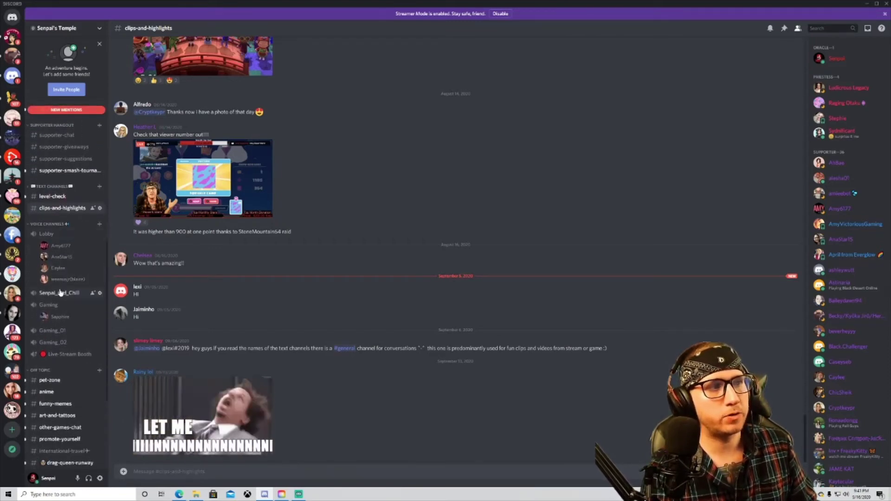
pyautogui.scroll(-7, 65, 306)
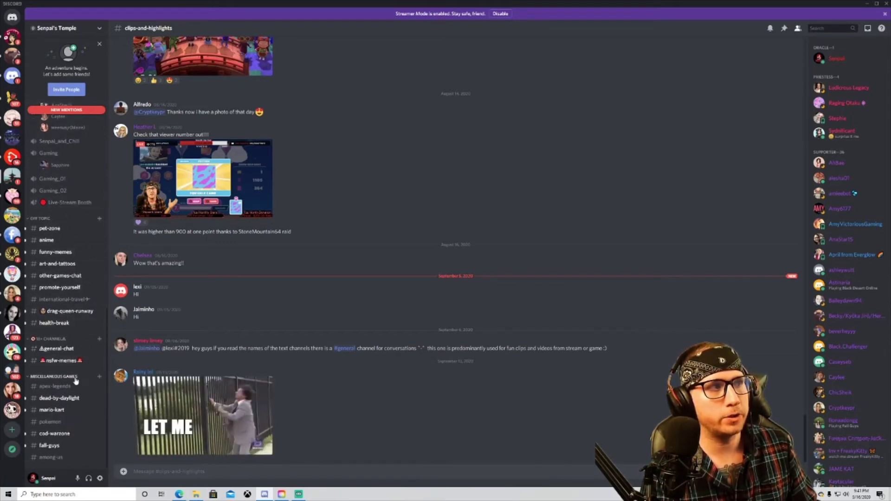
pyautogui.scroll(7, 72, 325)
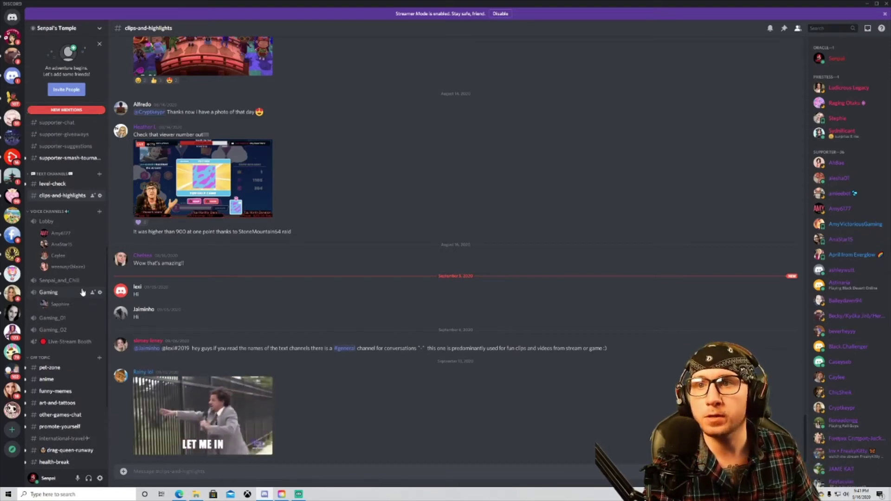
pyautogui.scroll(3, 78, 302)
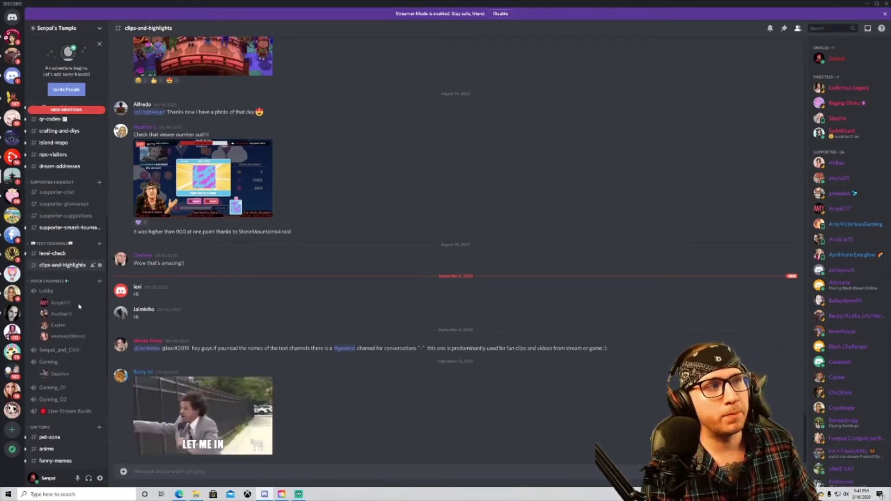
pyautogui.scroll(5, 77, 307)
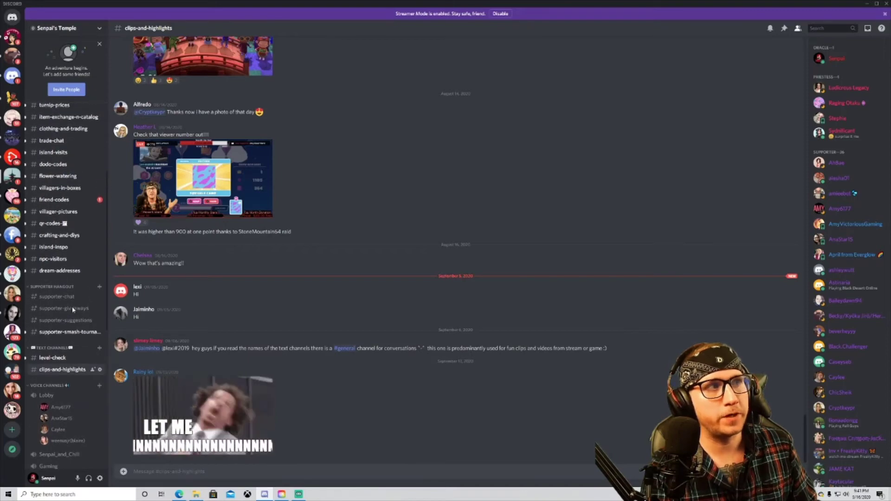
pyautogui.scroll(6, 73, 310)
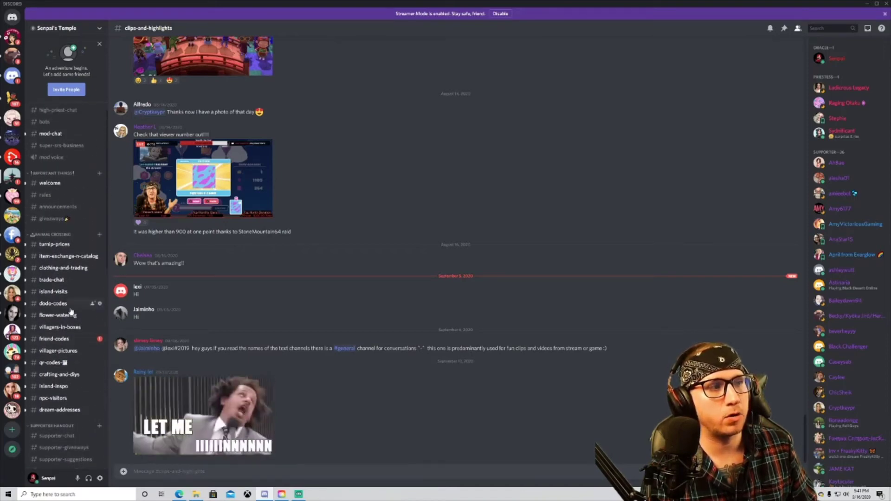
pyautogui.scroll(-10, 71, 311)
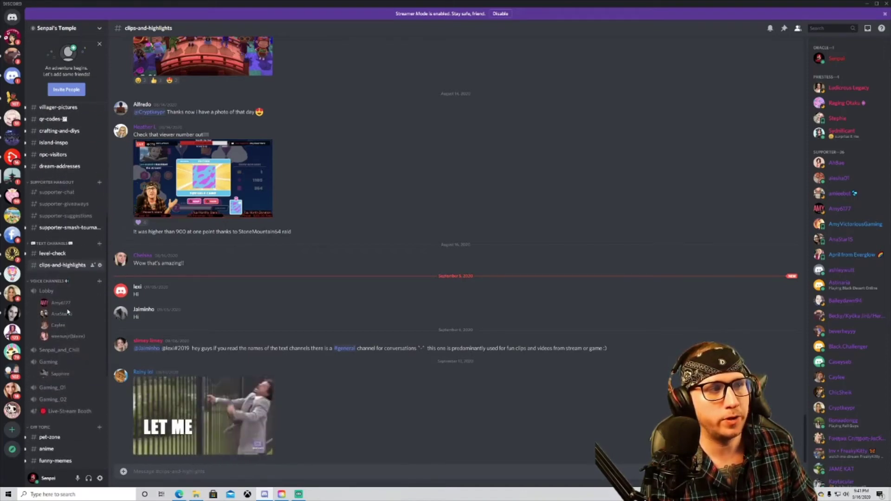
pyautogui.scroll(3, 67, 312)
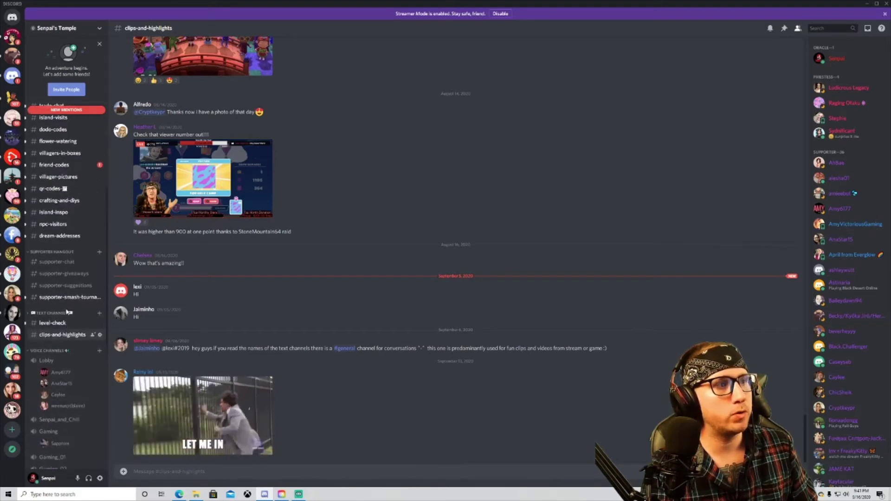
pyautogui.scroll(-2, 76, 328)
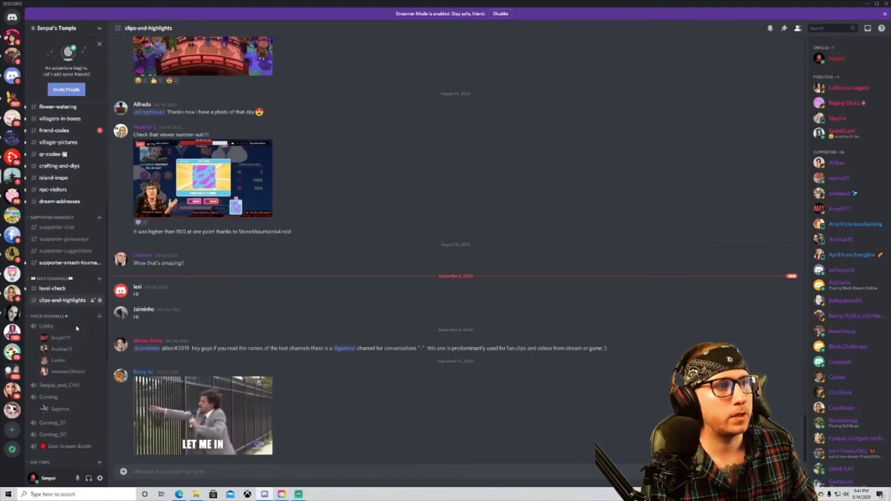
# Step: Glance at the #level-check rank cards, then expand TEXT CHANNELS and return to #general
pyautogui.click(59, 291)
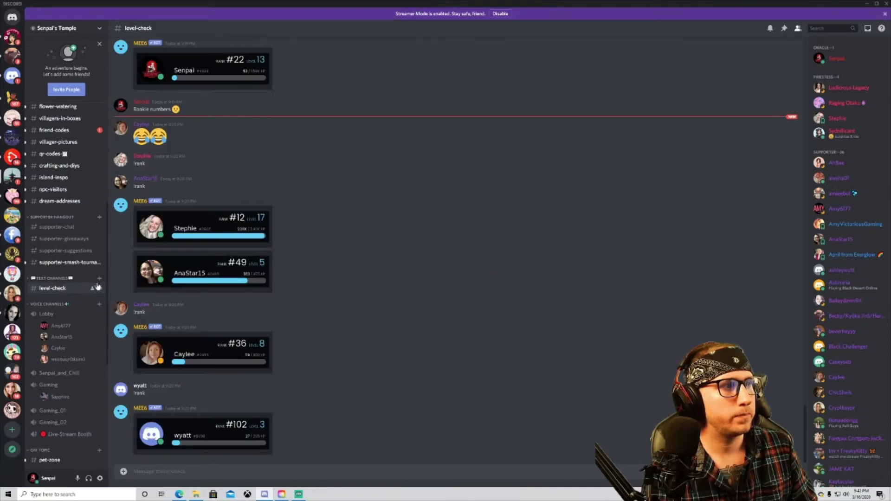
pyautogui.click(27, 280)
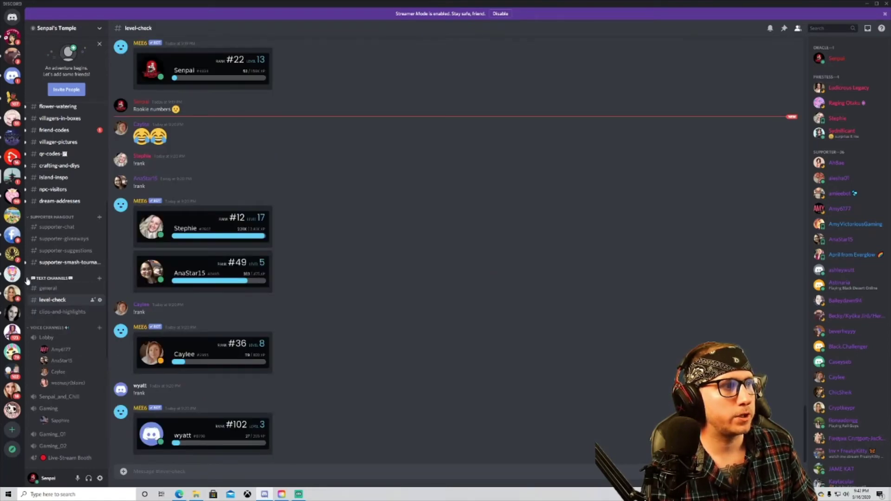
pyautogui.click(44, 289)
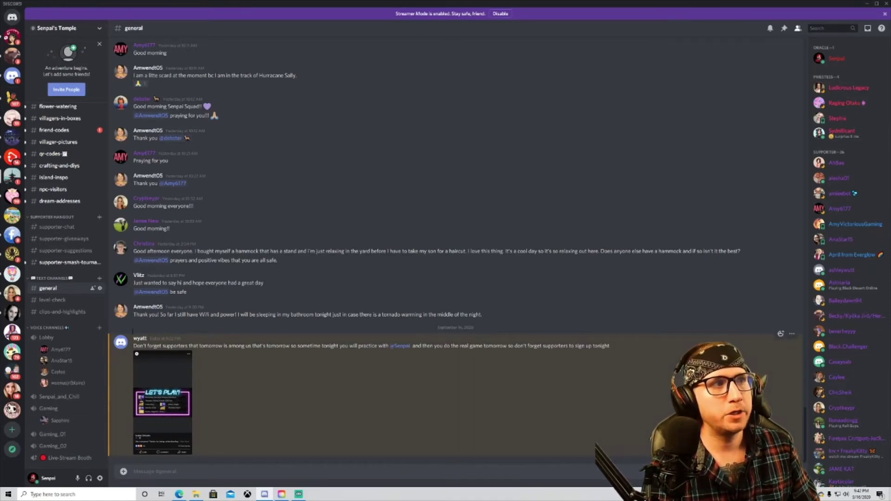
# Step: Open #friend-codes and scroll down to the newest September friend-code posts
pyautogui.click(73, 132)
pyautogui.scroll(-10, 388, 330)
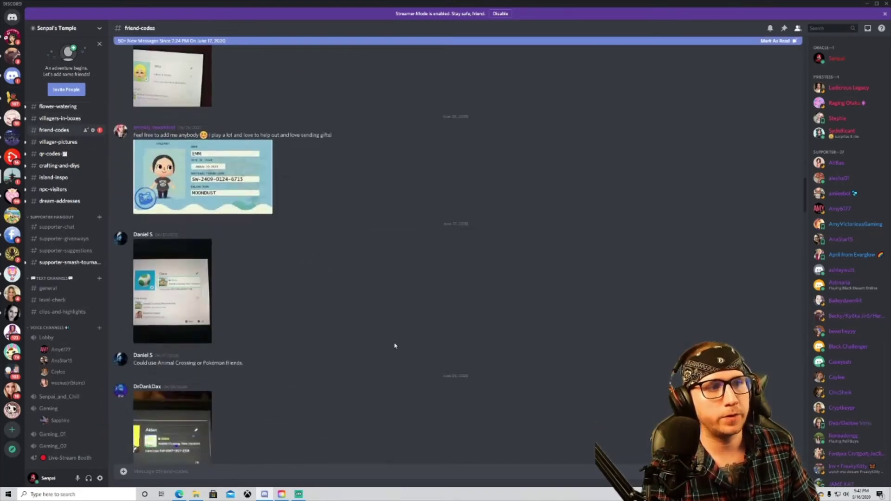
pyautogui.scroll(-10, 395, 346)
pyautogui.scroll(-15, 333, 382)
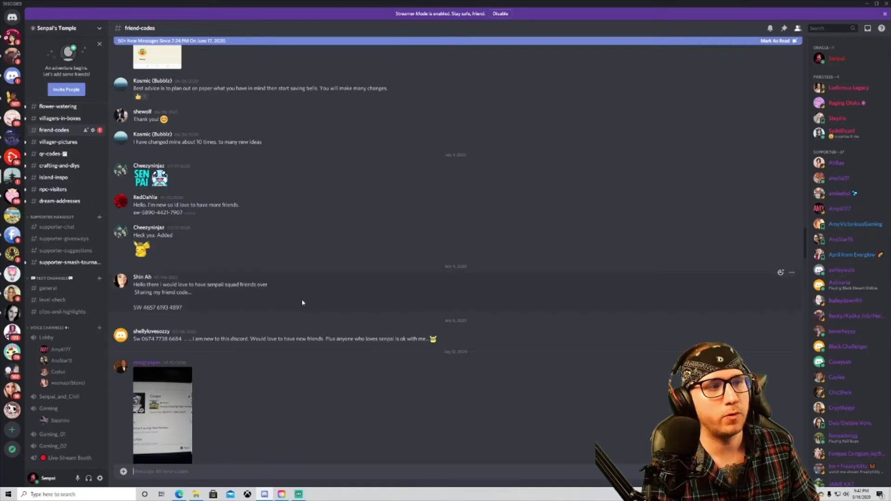
pyautogui.scroll(-4, 447, 332)
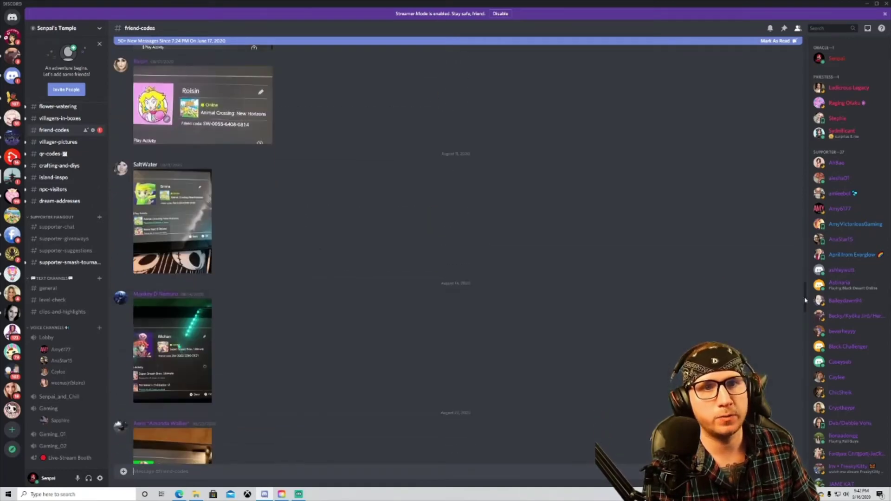
pyautogui.moveTo(805, 300); pyautogui.dragTo(804, 437)
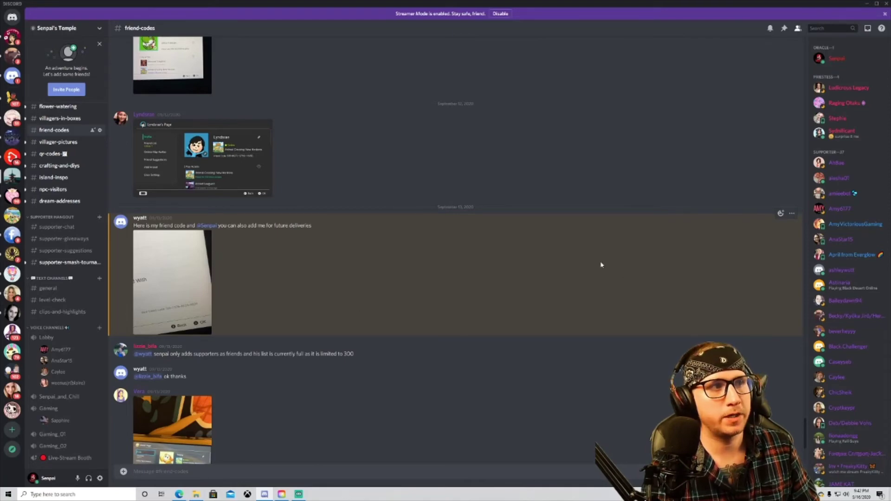
pyautogui.scroll(-4, 806, 429)
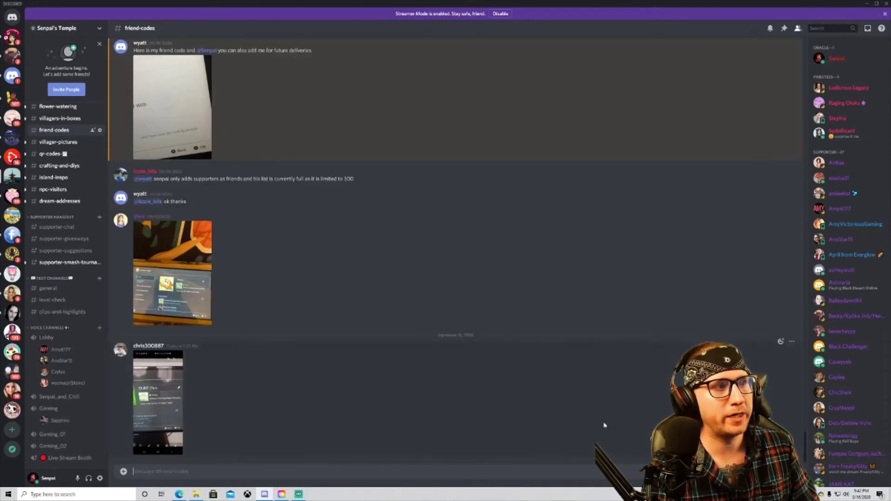
# Step: In #general, post 'Thanks for sharing!' tagging the member who shared the announcement
pyautogui.click(45, 292)
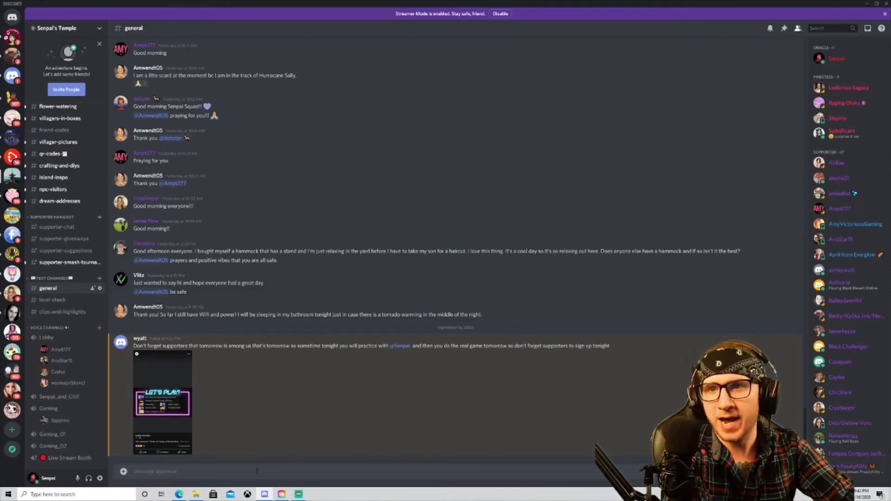
pyautogui.write('@wya')
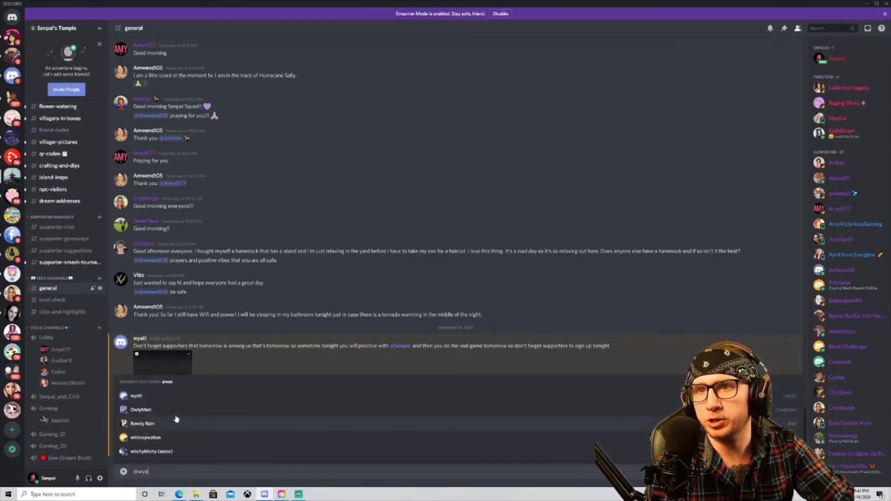
pyautogui.click(173, 397)
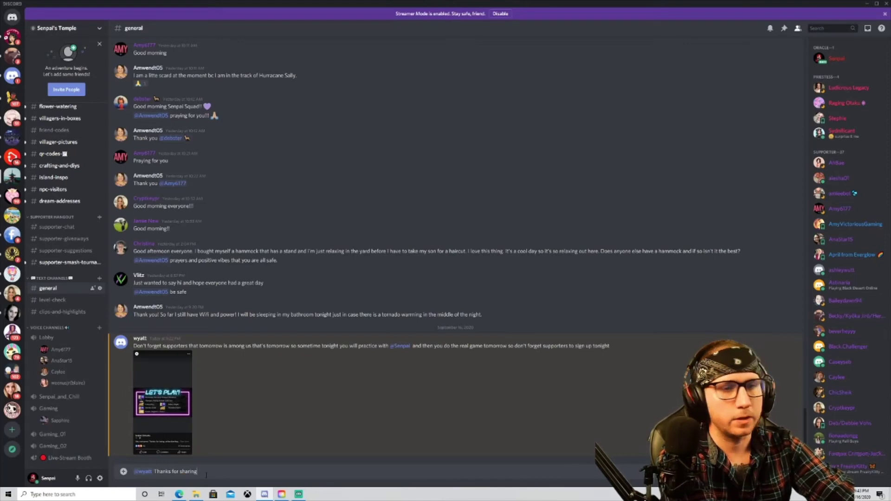
pyautogui.press('Return')
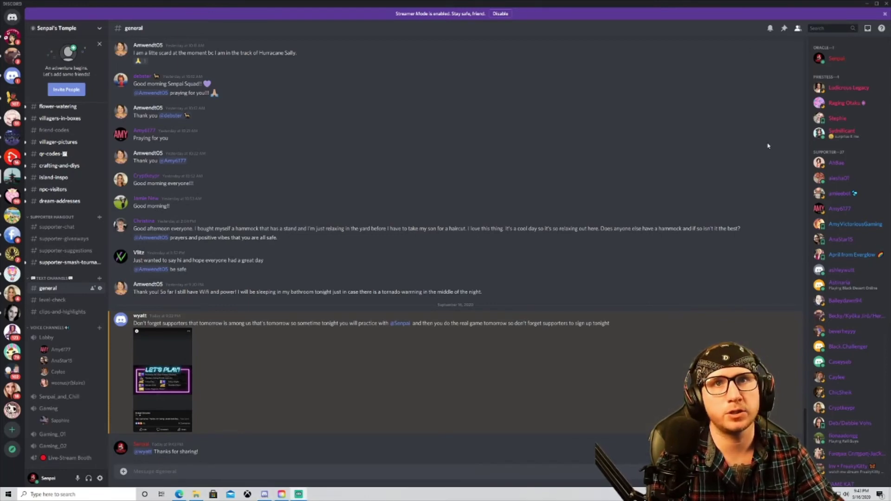
# Step: Restore Discord to a smaller window and move it left of centre on the desktop
pyautogui.click(877, 3)
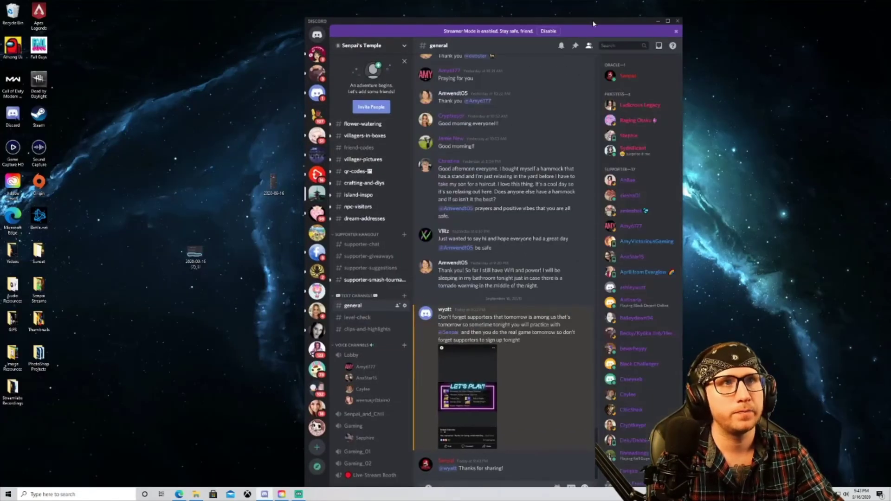
pyautogui.doubleClick(593, 23)
pyautogui.click(874, 6)
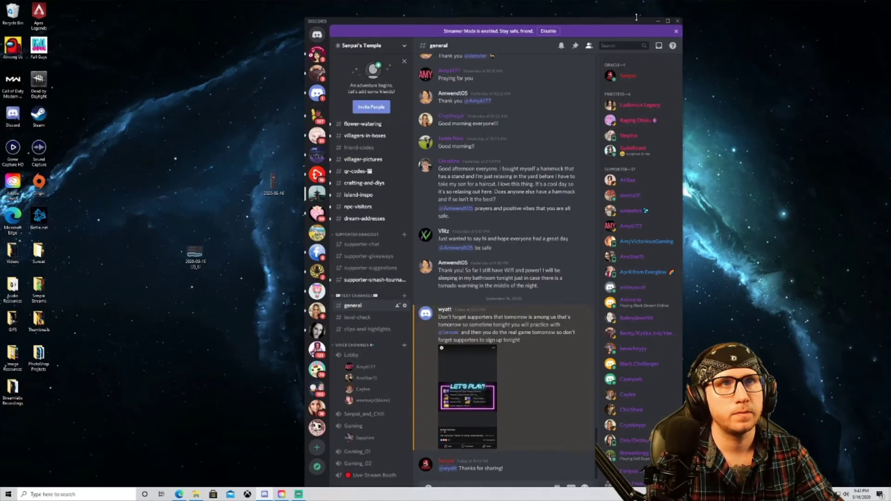
pyautogui.moveTo(636, 17); pyautogui.dragTo(486, 50)
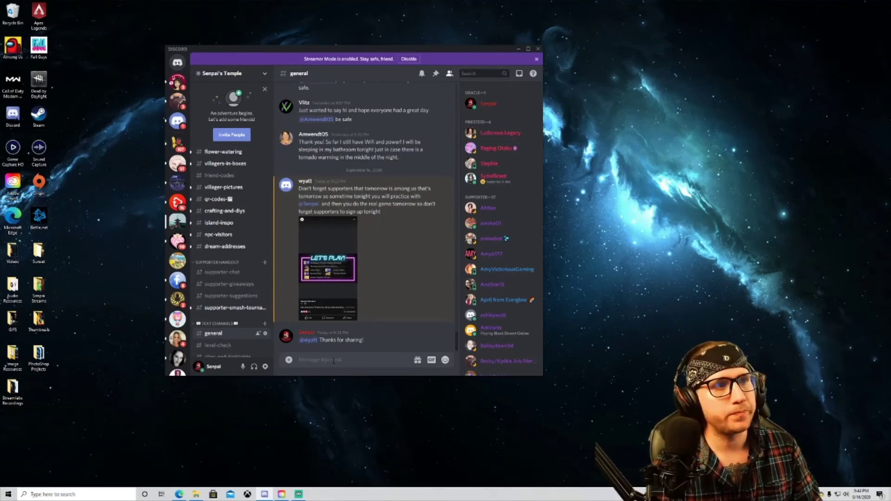
pyautogui.scroll(5, 222, 232)
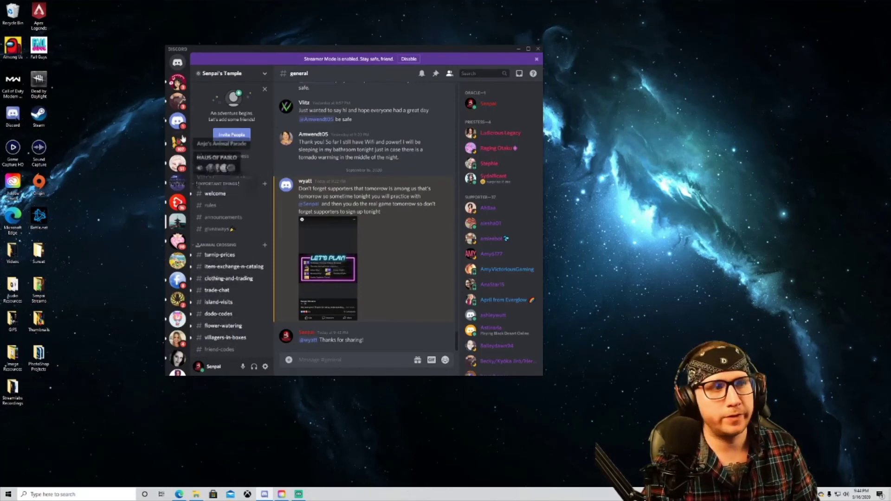
pyautogui.scroll(-3, 178, 177)
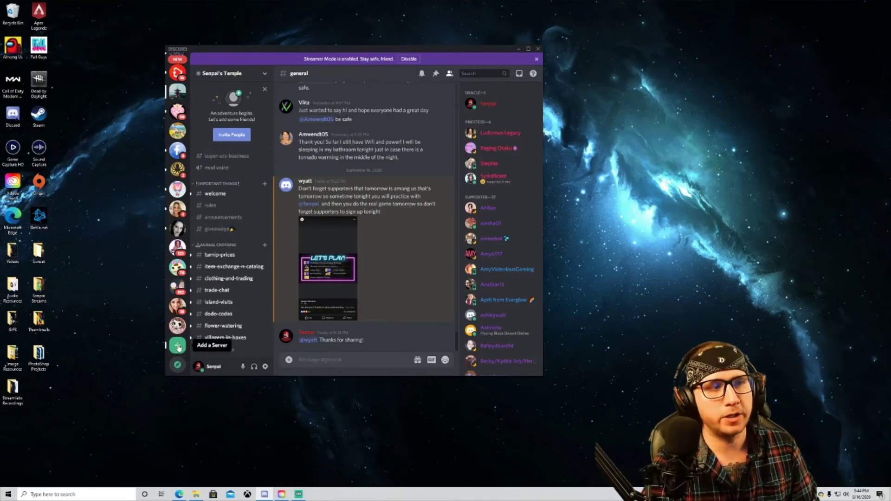
pyautogui.click(179, 346)
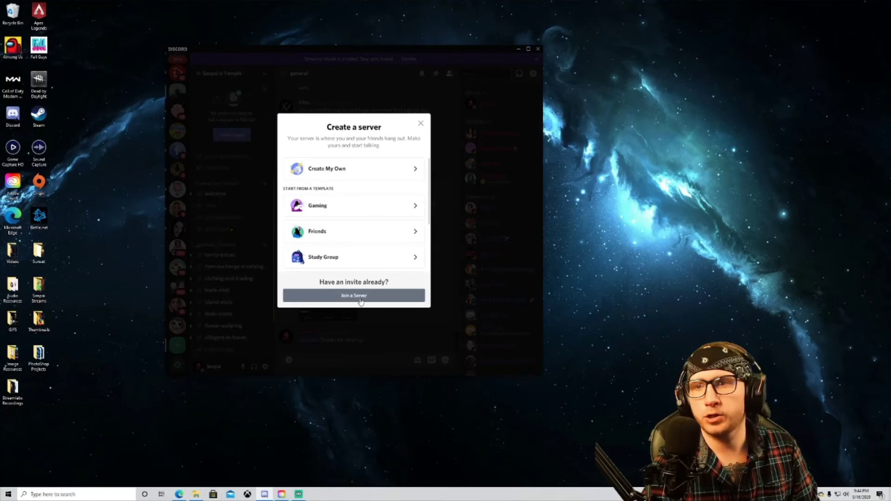
pyautogui.click(361, 297)
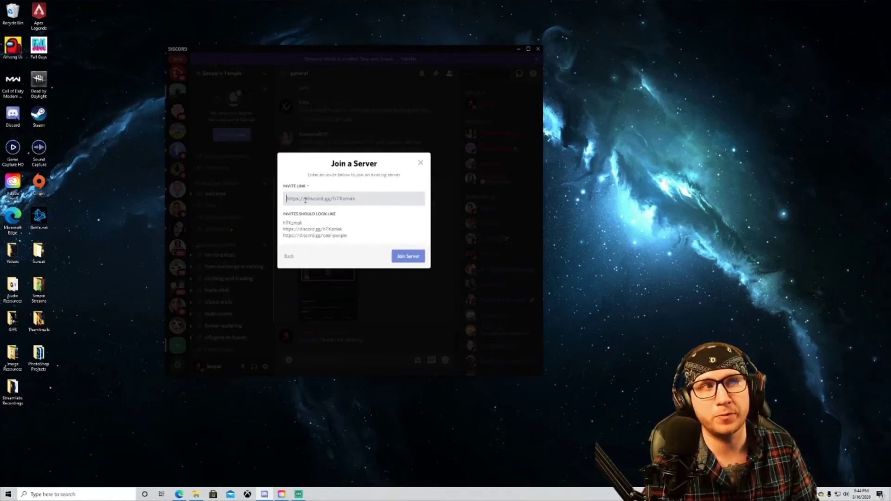
pyautogui.click(421, 162)
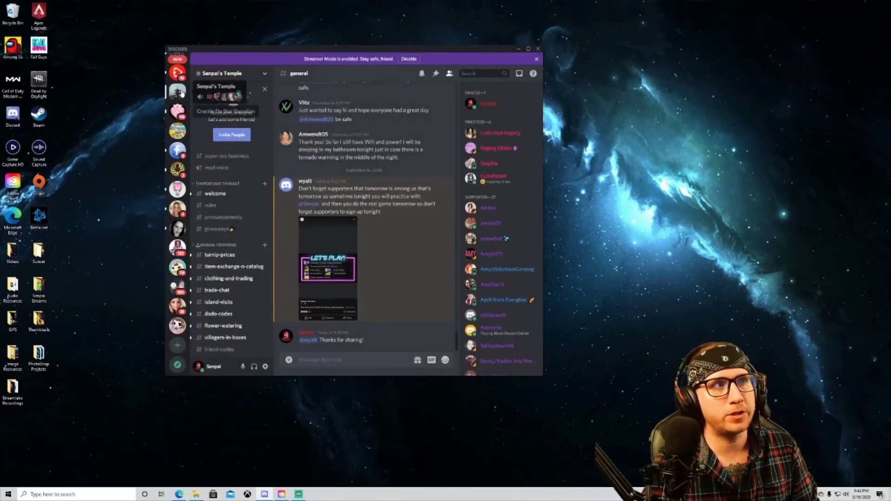
pyautogui.scroll(3, 177, 293)
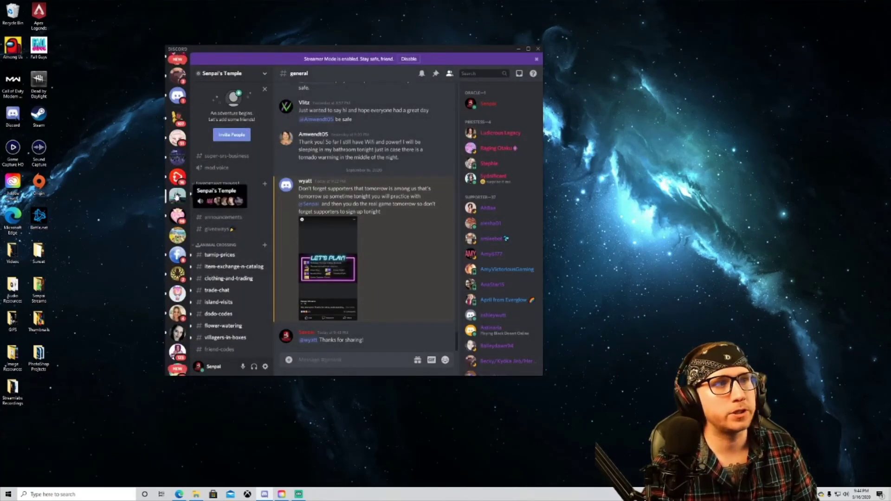
pyautogui.click(177, 215)
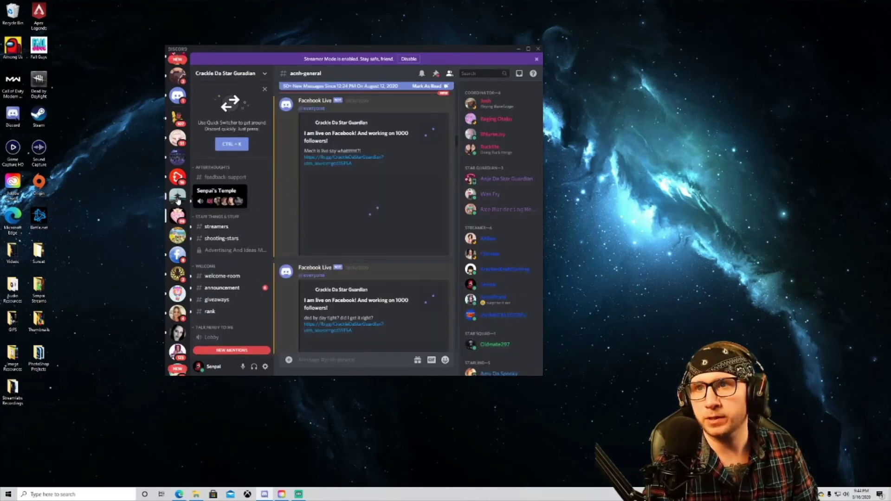
pyautogui.click(178, 199)
# Step: Open #turnip-prices and read its latest turnip-price posts, briefly peeking at HAUS OF PABLO
pyautogui.scroll(-2, 237, 232)
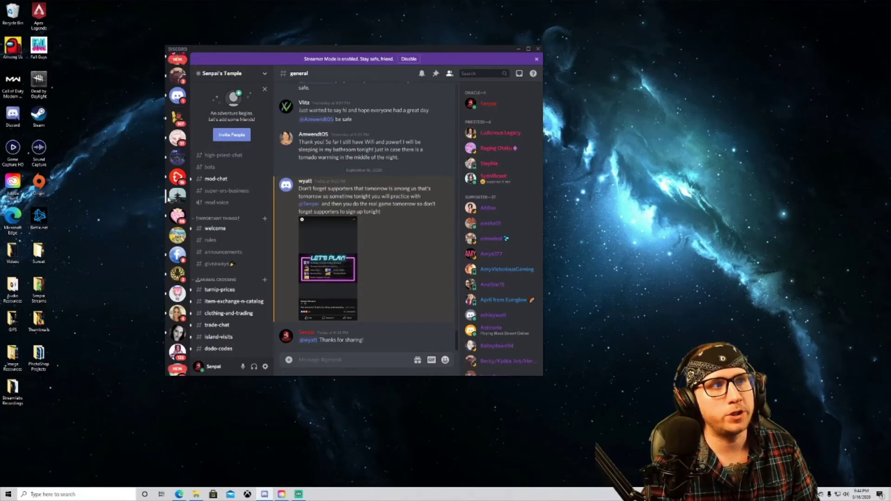
pyautogui.scroll(-10, 225, 203)
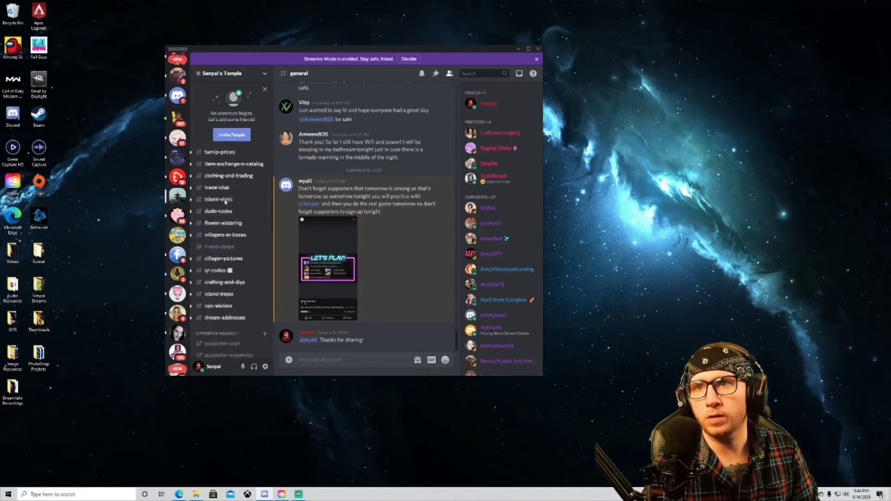
pyautogui.scroll(1, 224, 204)
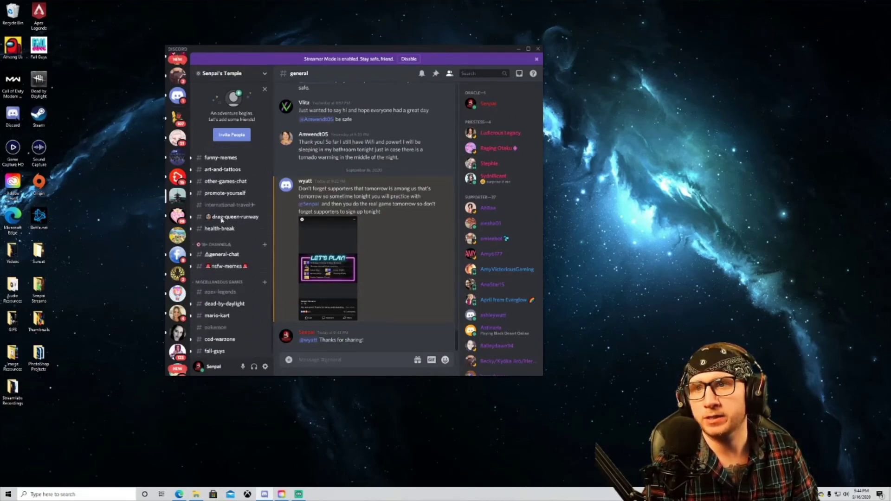
pyautogui.scroll(12, 224, 285)
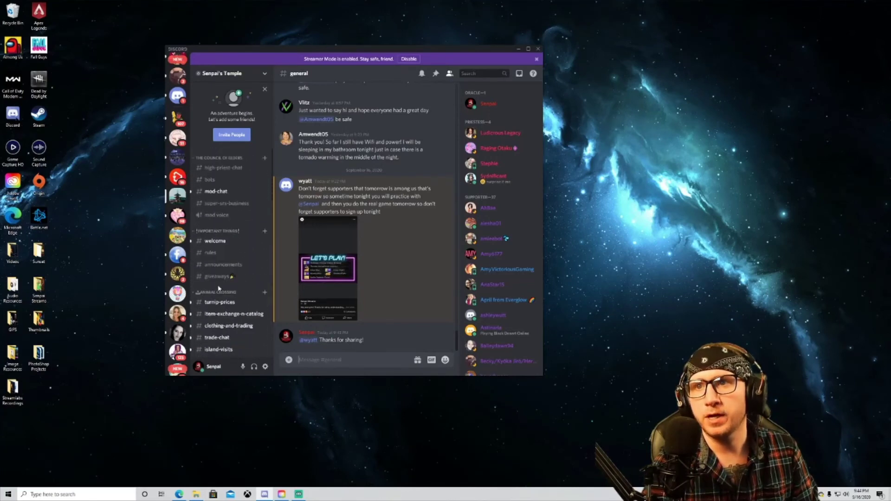
pyautogui.click(220, 302)
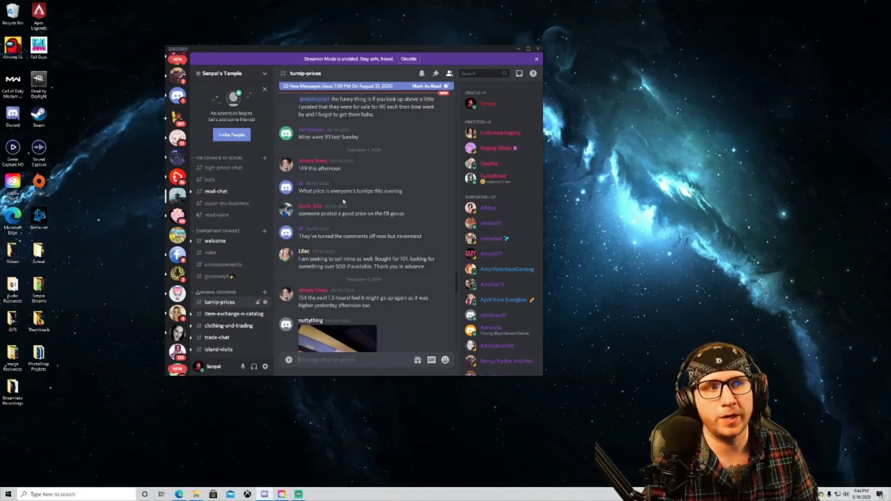
pyautogui.scroll(-8, 363, 199)
pyautogui.scroll(-6, 363, 199)
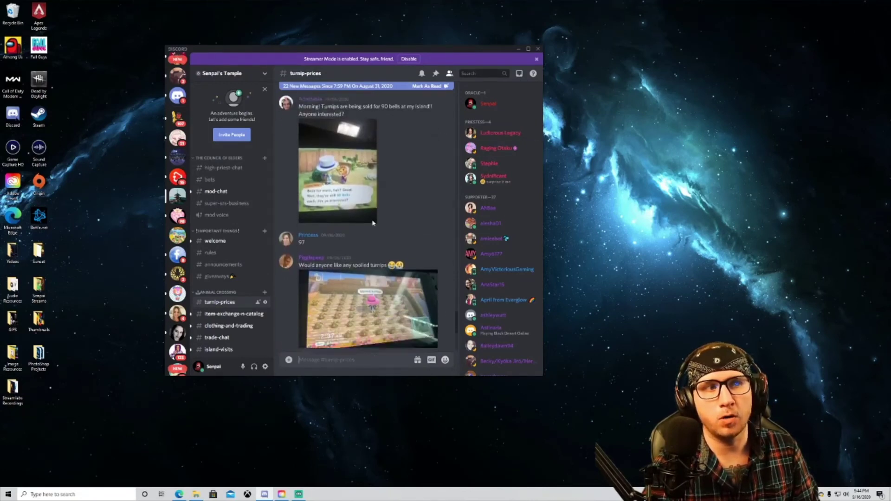
pyautogui.scroll(2, 370, 287)
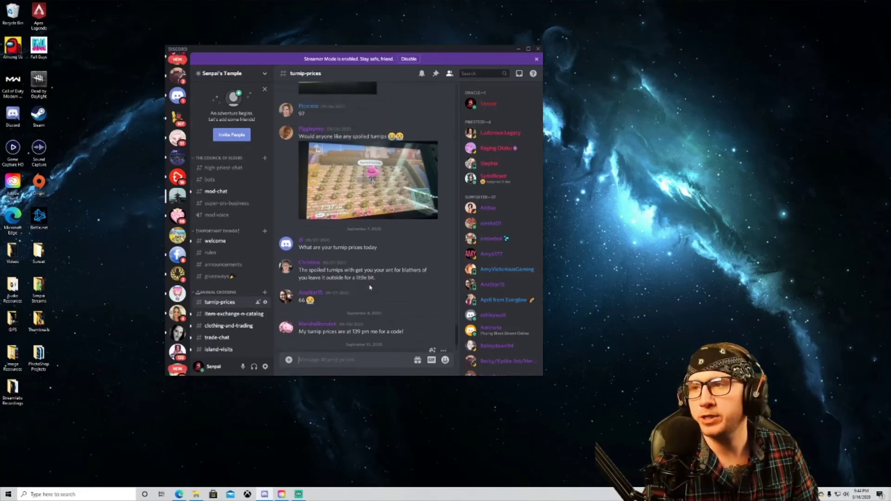
pyautogui.scroll(-2, 361, 275)
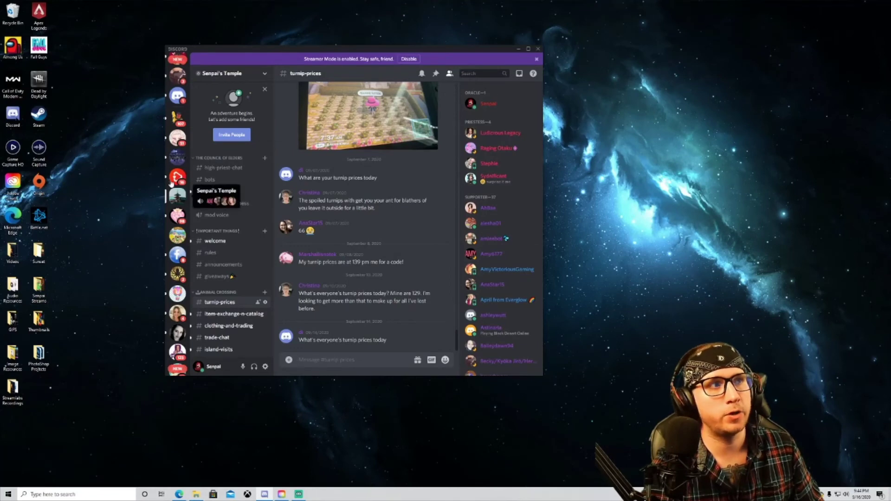
pyautogui.click(177, 137)
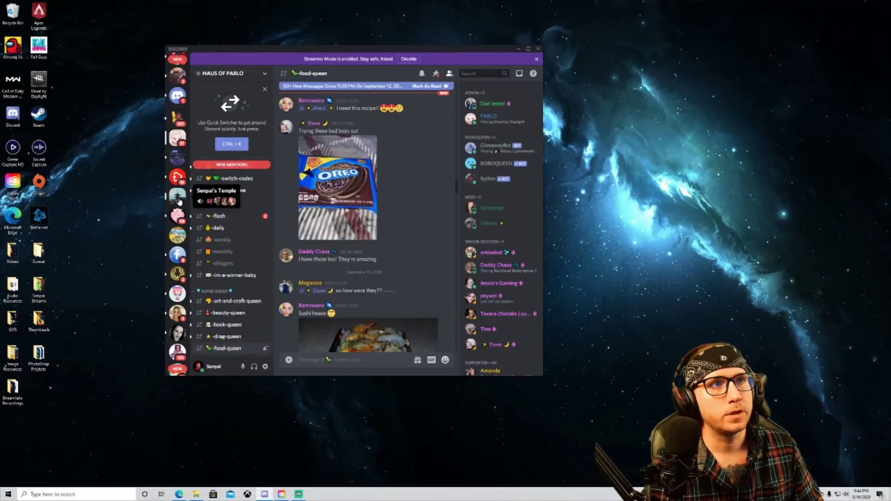
pyautogui.click(178, 201)
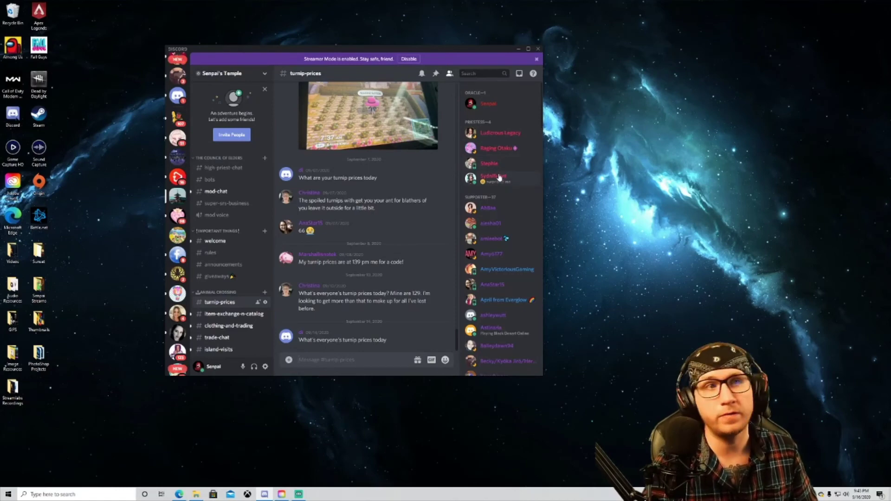
pyautogui.scroll(-2, 508, 243)
pyautogui.scroll(-1, 508, 241)
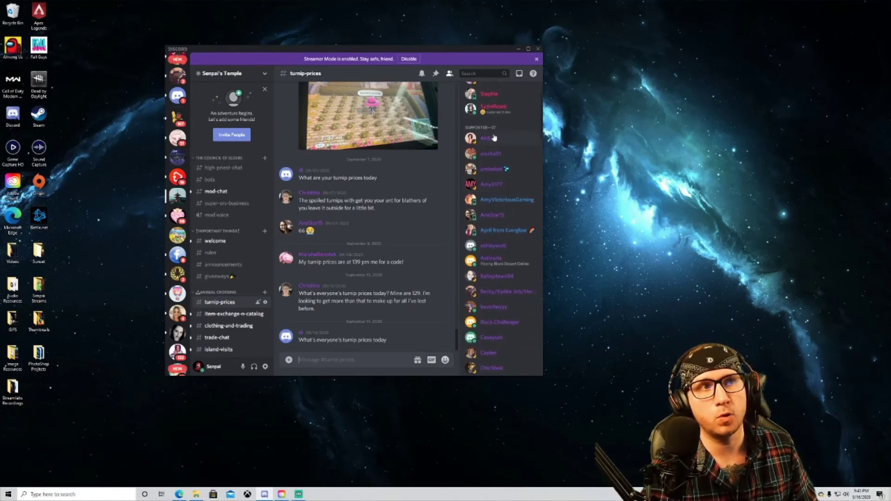
pyautogui.scroll(-5, 492, 209)
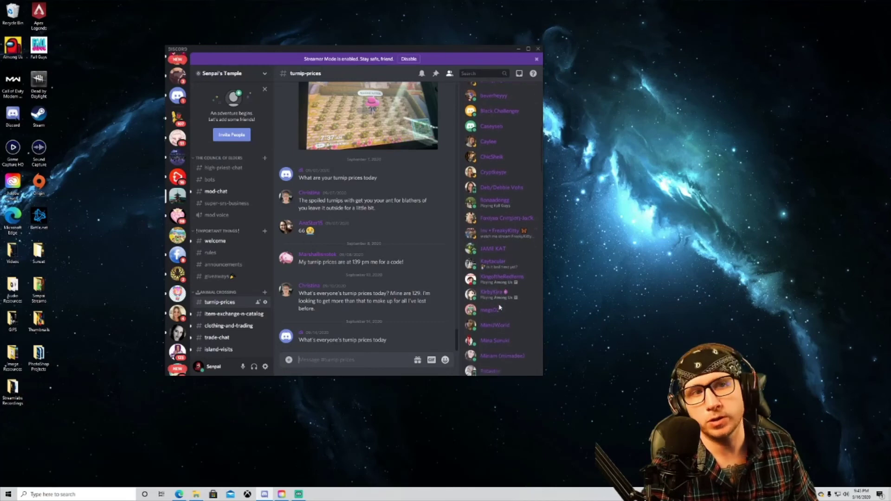
pyautogui.scroll(-5, 499, 307)
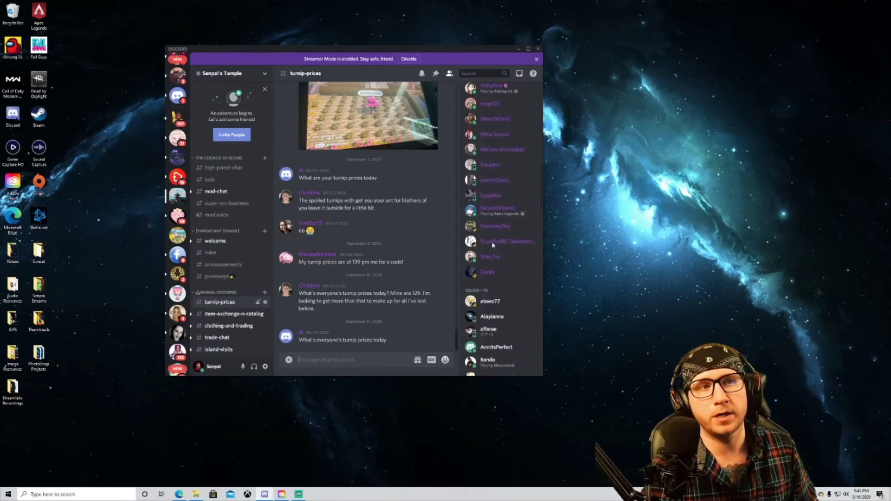
pyautogui.scroll(10, 493, 245)
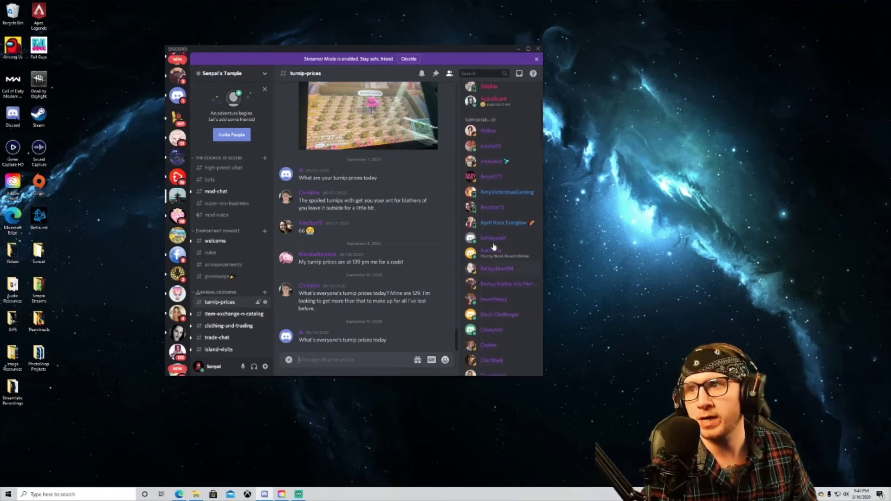
pyautogui.scroll(-13, 494, 246)
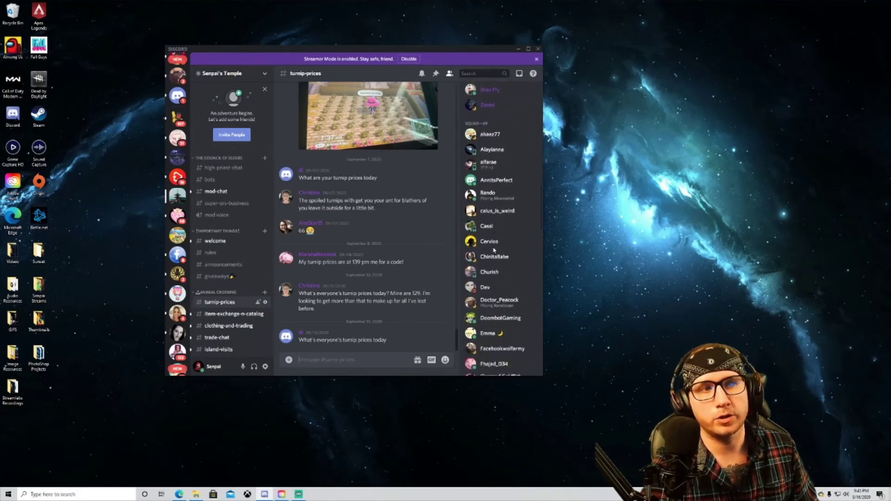
pyautogui.scroll(-11, 494, 251)
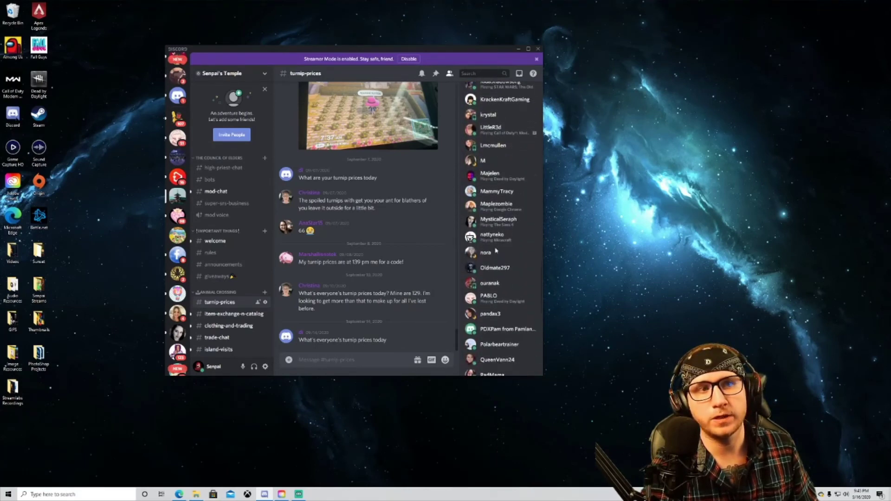
pyautogui.scroll(-10, 496, 250)
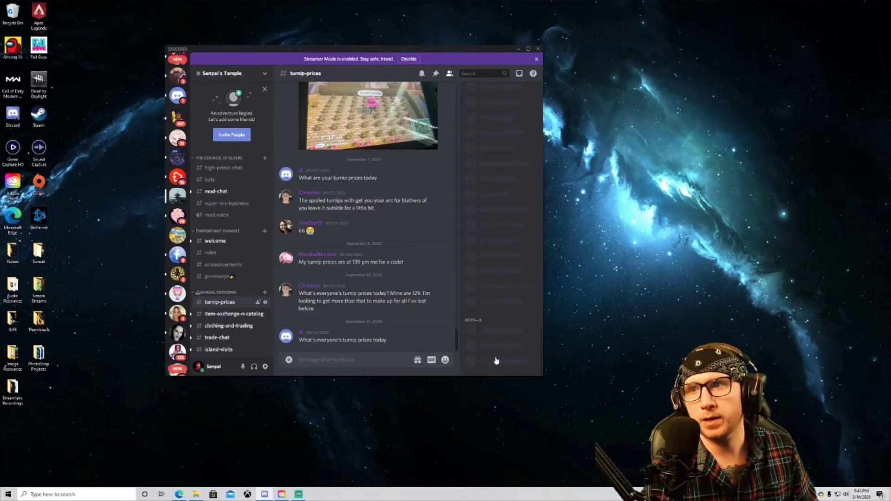
pyautogui.scroll(10, 491, 309)
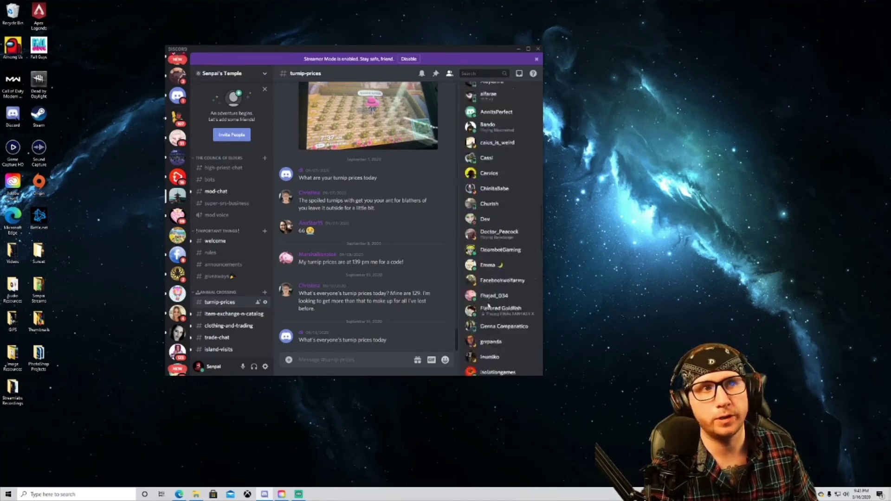
pyautogui.scroll(10, 489, 306)
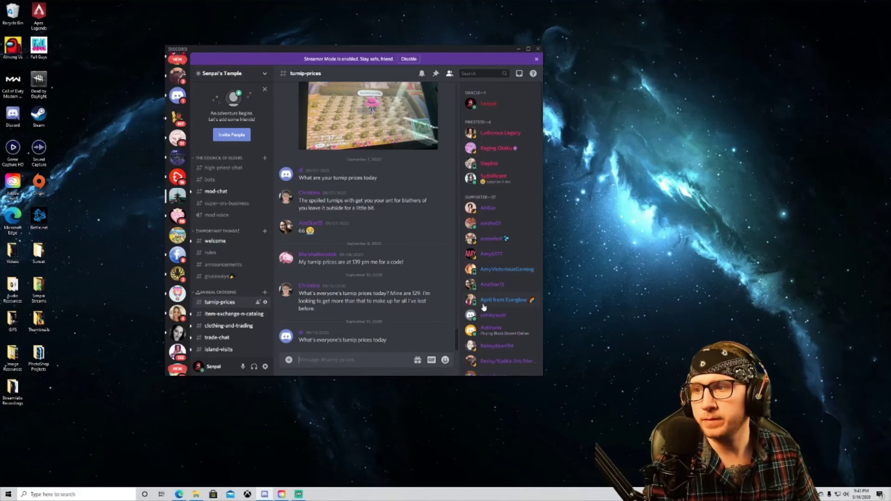